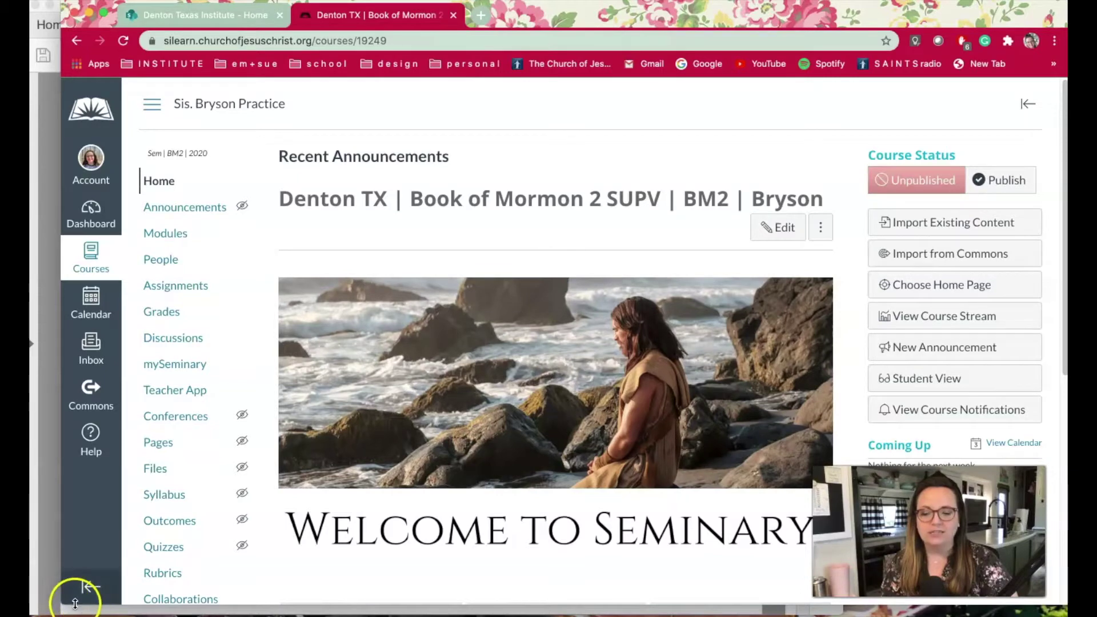
Narrow the browser window to reveal the lesson schedule behind it and open the course's settings
{"action": "left_click_drag", "start_coordinate": [75, 604], "coordinate": [94, 603]}
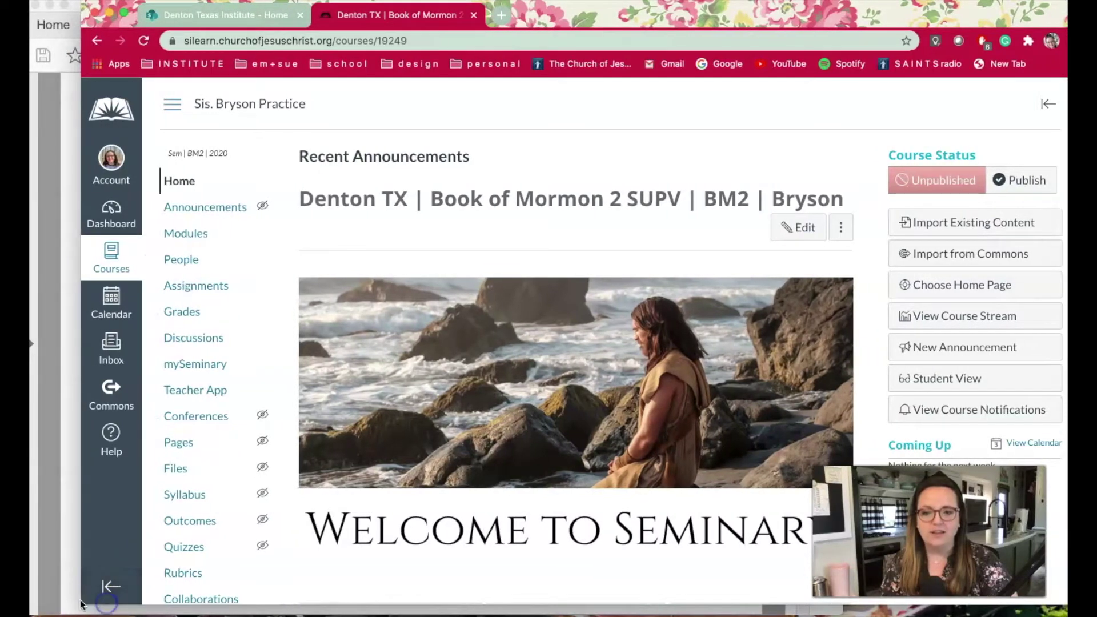
{"action": "left_click_drag", "start_coordinate": [82, 605], "coordinate": [296, 612]}
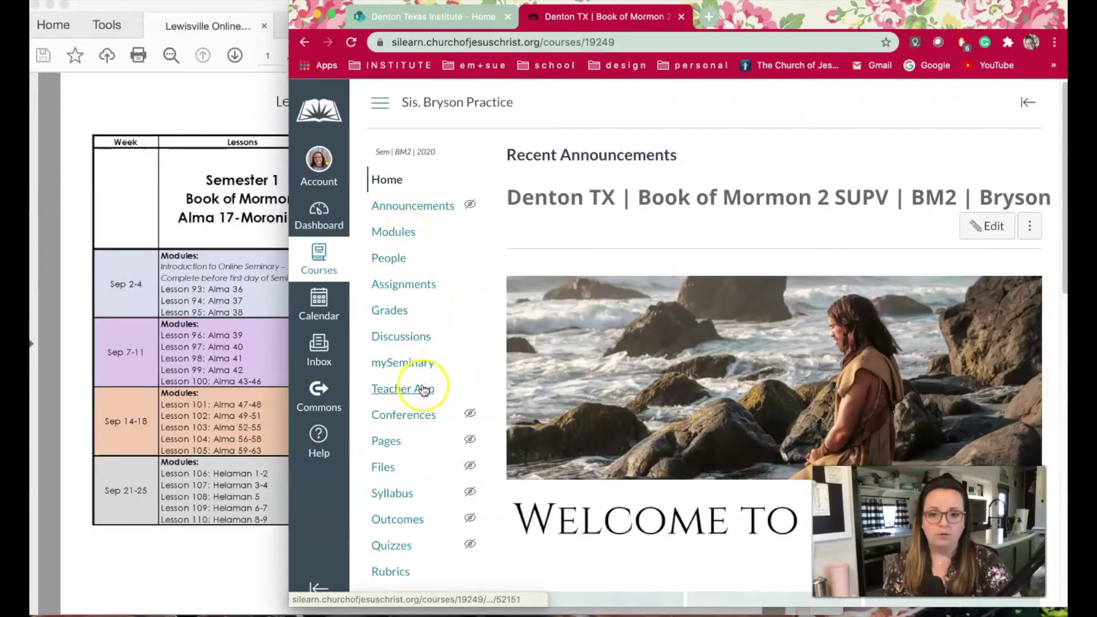
{"action": "scroll", "coordinate": [423, 389], "scroll_direction": "down", "scroll_amount": 5}
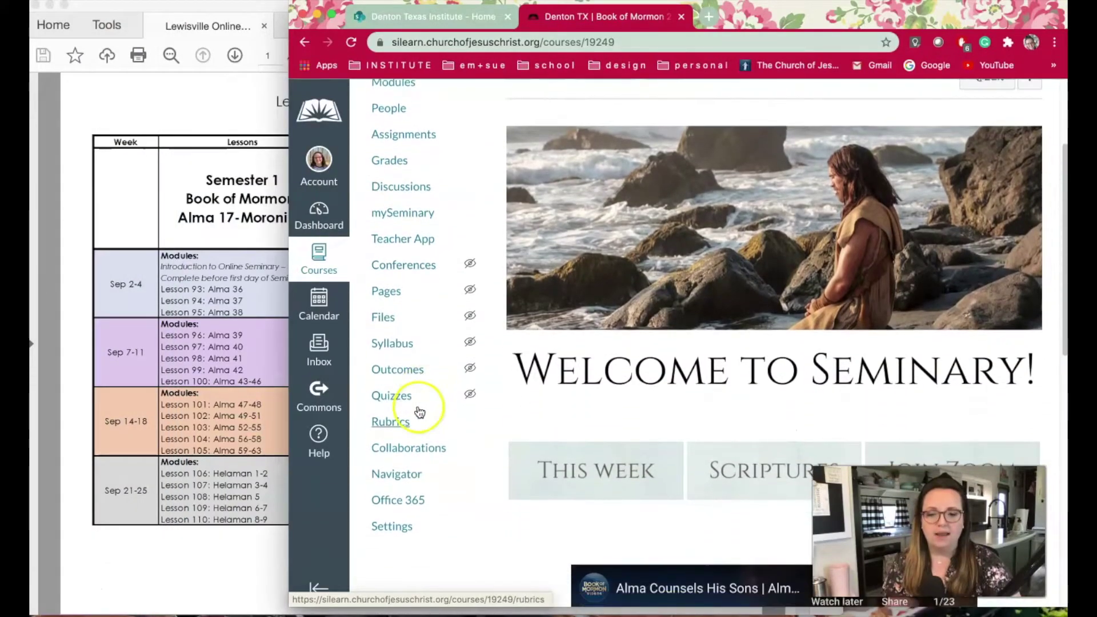
{"action": "left_click", "coordinate": [407, 528]}
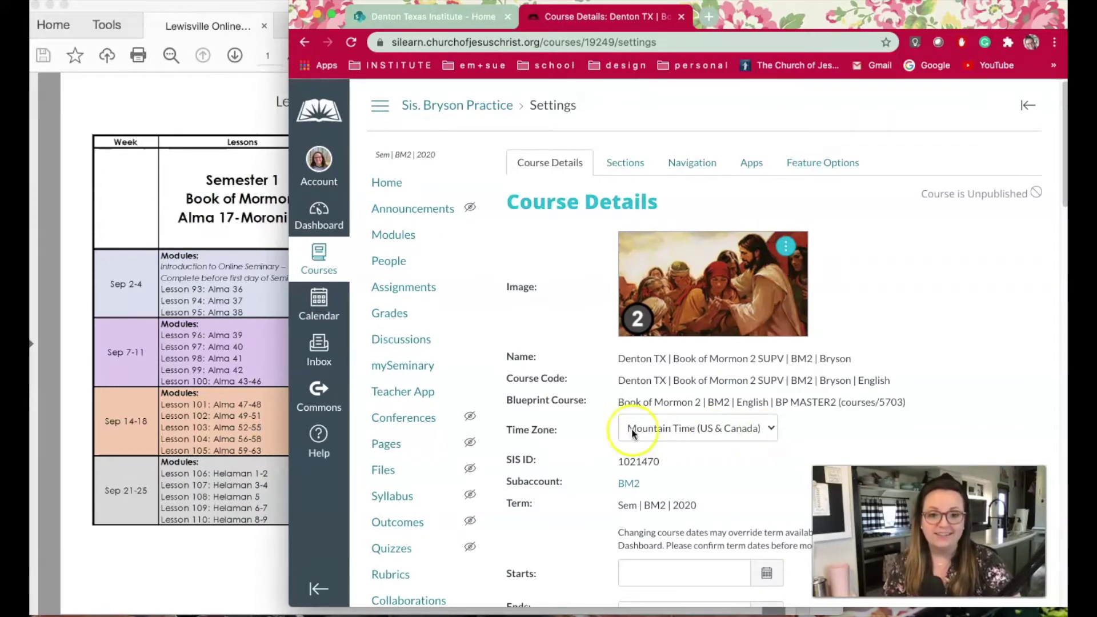
Set the course time zone to Central Time (US & Canada)
{"action": "left_click", "coordinate": [770, 430]}
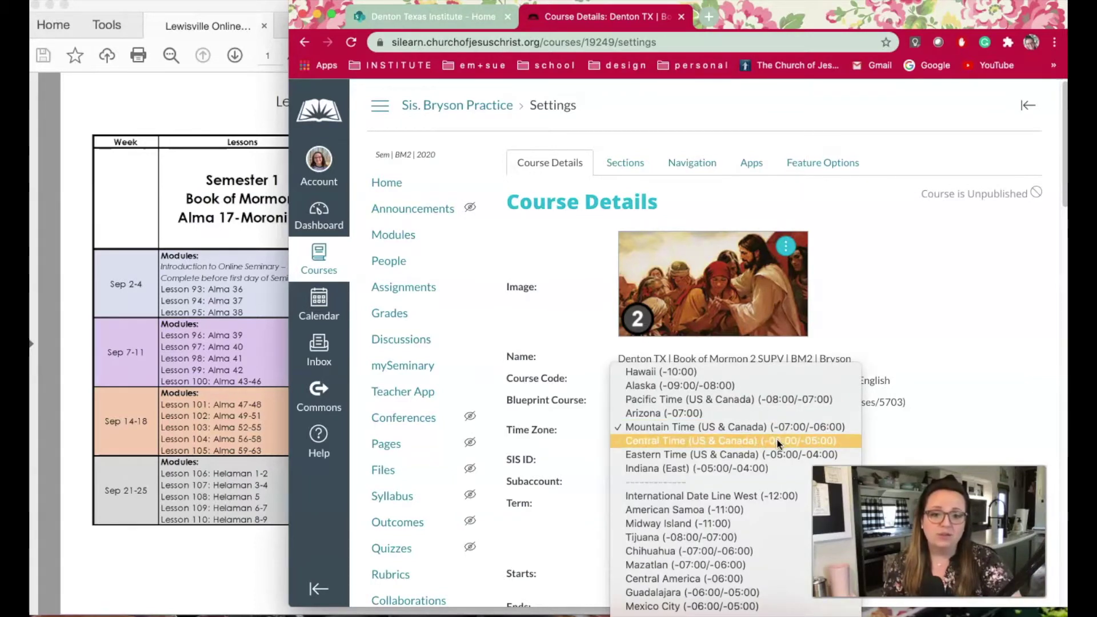
{"action": "left_click", "coordinate": [769, 439]}
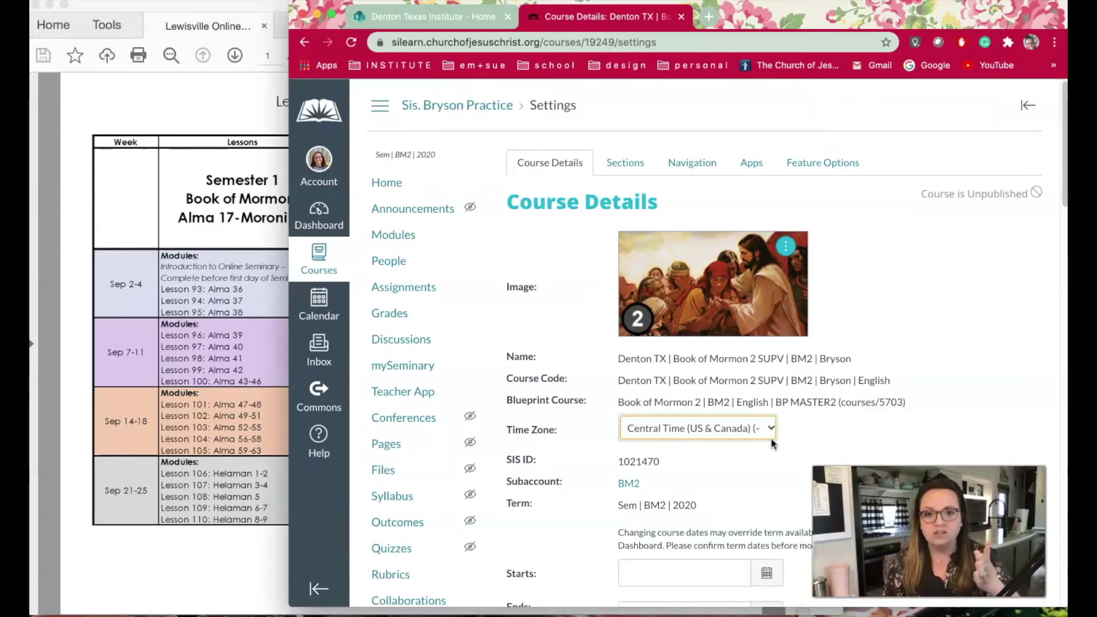
{"action": "left_click", "coordinate": [815, 424]}
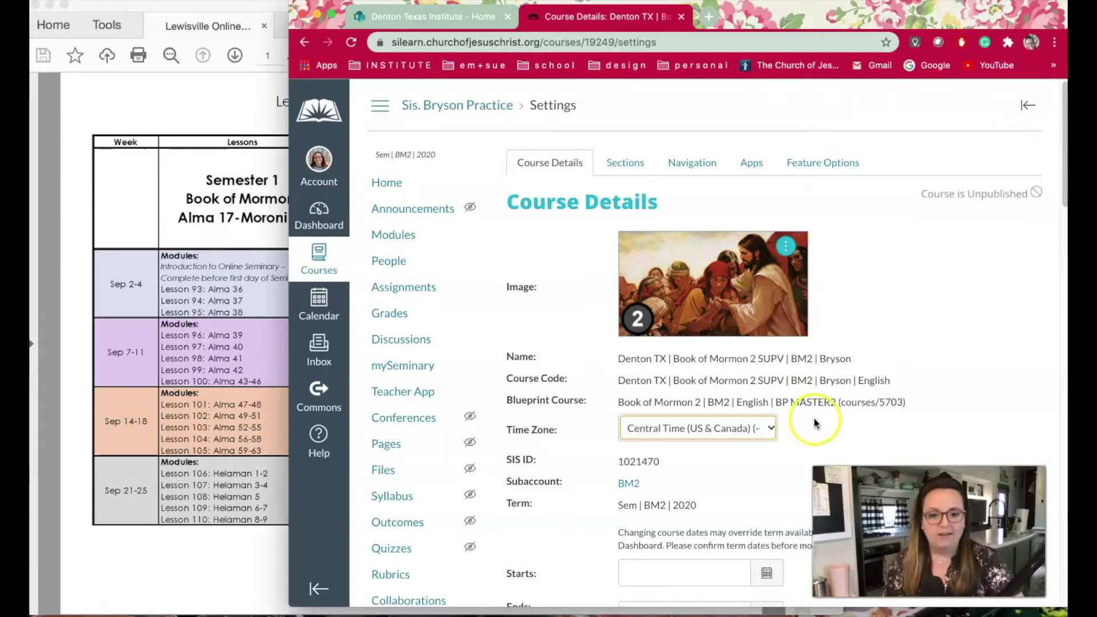
Set the course start date to Sep 14, 2020 at 12:00 am
{"action": "scroll", "coordinate": [826, 421], "scroll_direction": "down", "scroll_amount": 2}
{"action": "scroll", "coordinate": [826, 420], "scroll_direction": "down", "scroll_amount": 7}
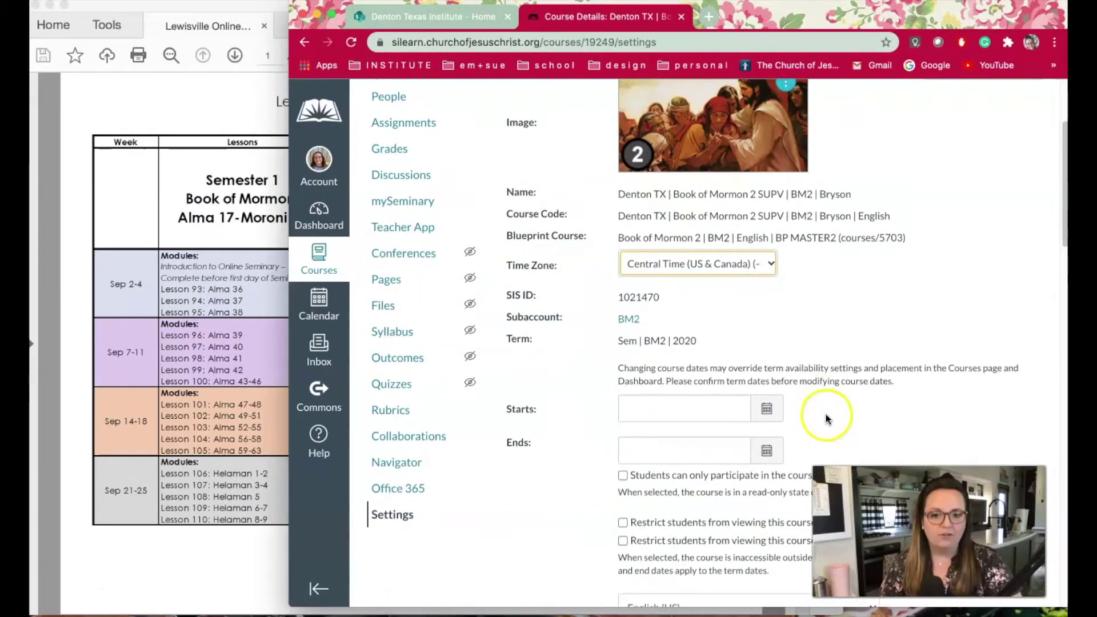
{"action": "left_click", "coordinate": [767, 338]}
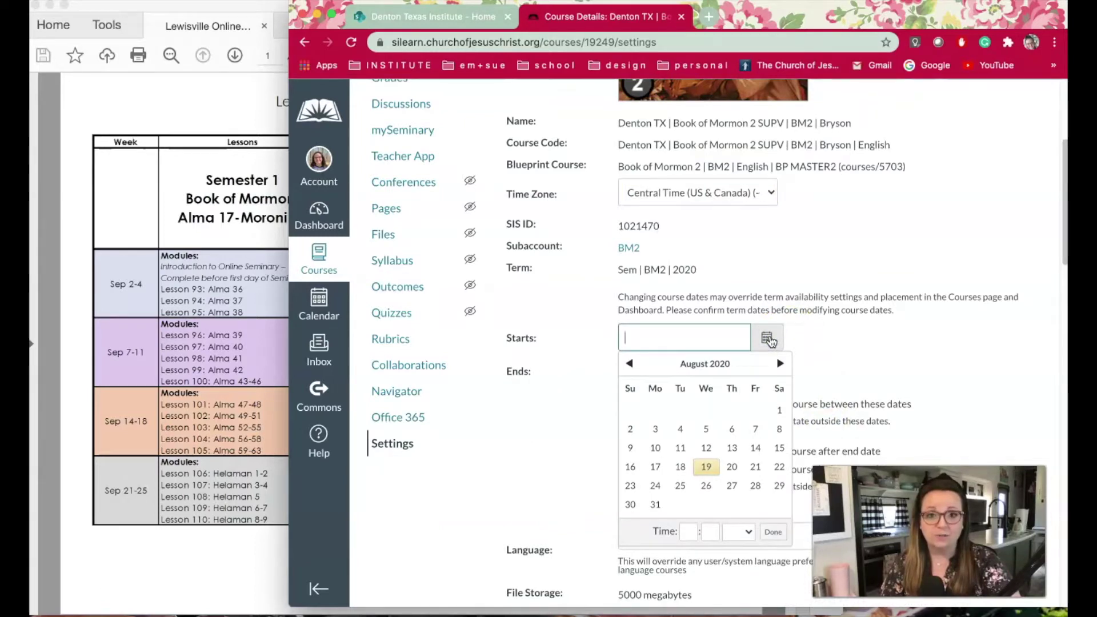
{"action": "left_click", "coordinate": [780, 363]}
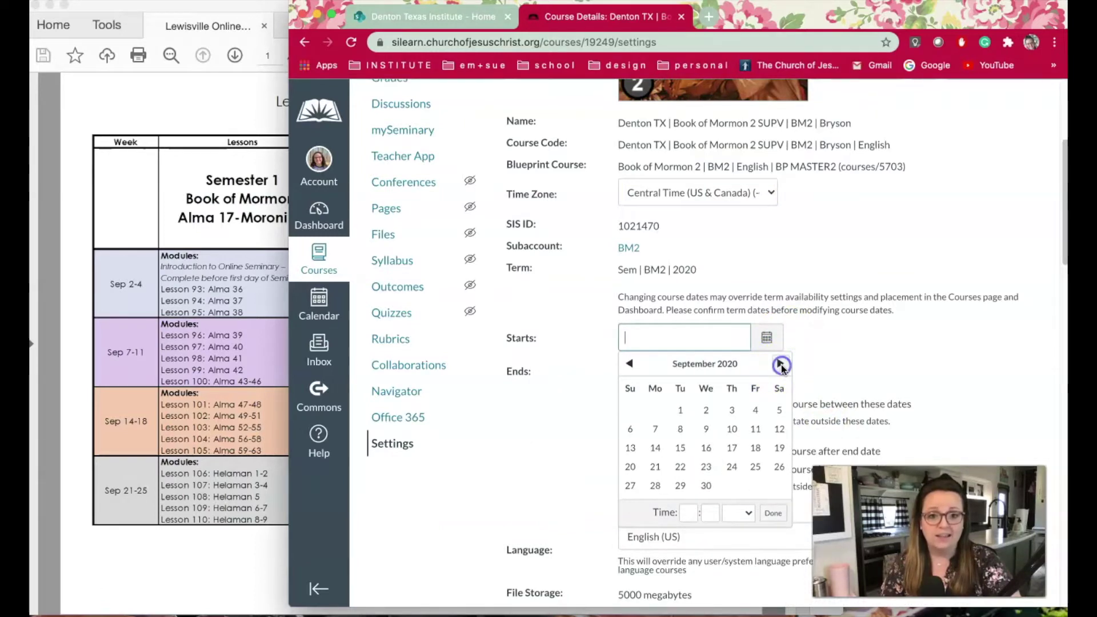
{"action": "left_click", "coordinate": [655, 448]}
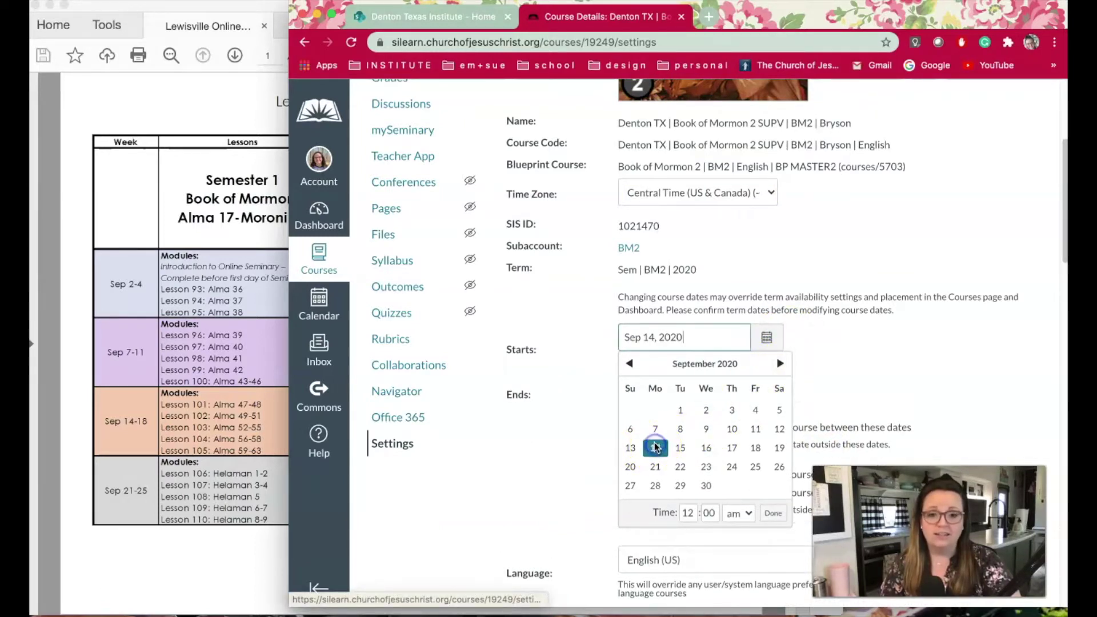
{"action": "left_click", "coordinate": [774, 513]}
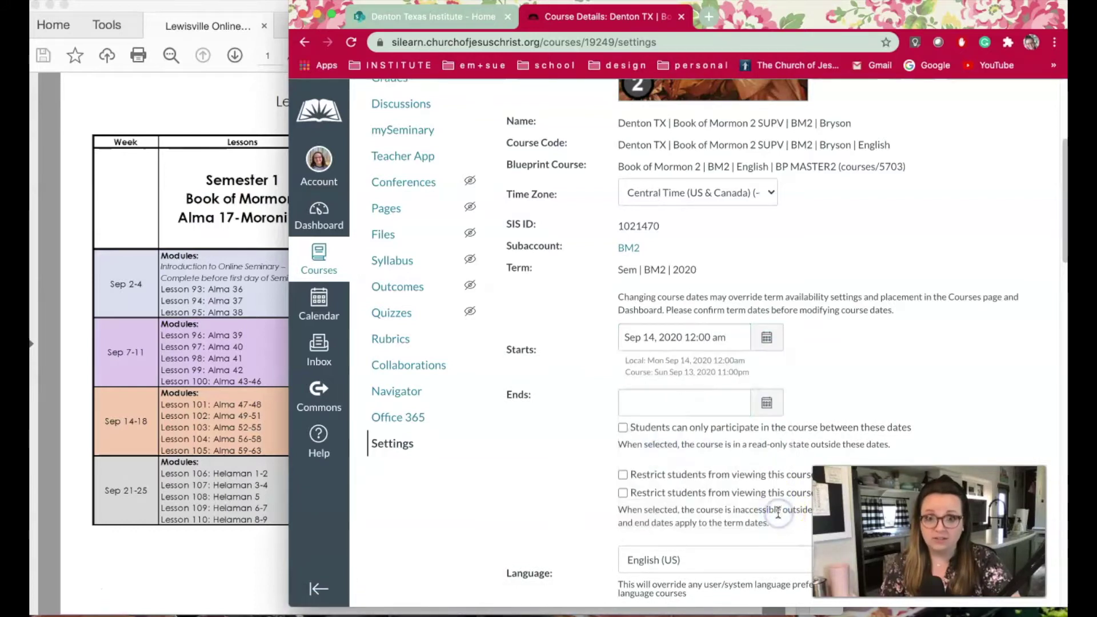
Set the course end date to Dec 19, 2020 at 12:00 am
{"action": "left_click", "coordinate": [768, 404]}
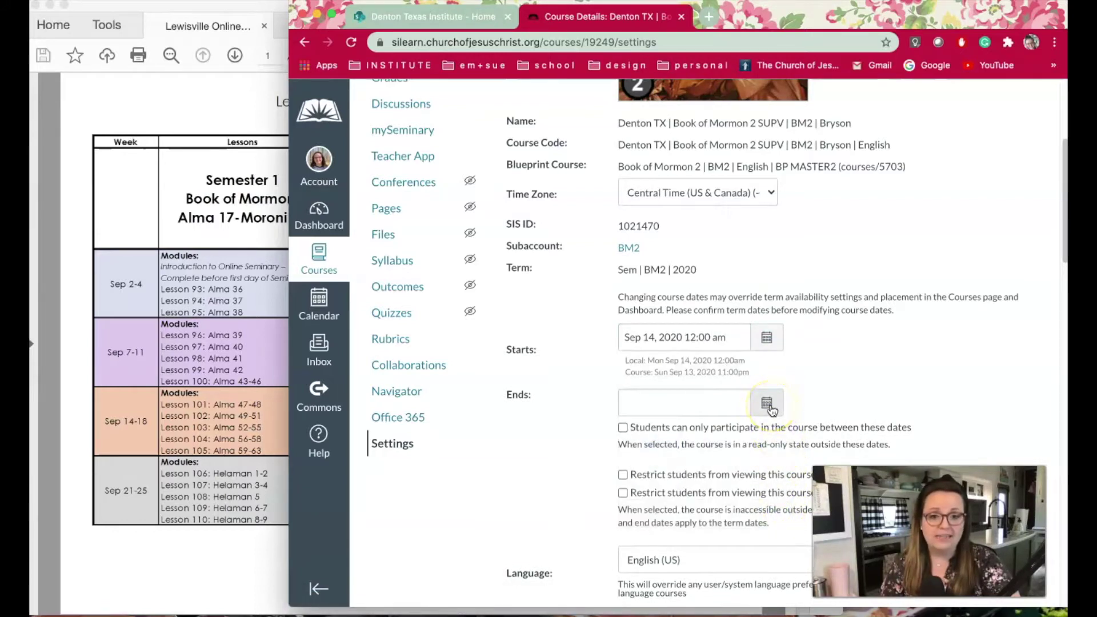
{"action": "left_click", "coordinate": [768, 404]}
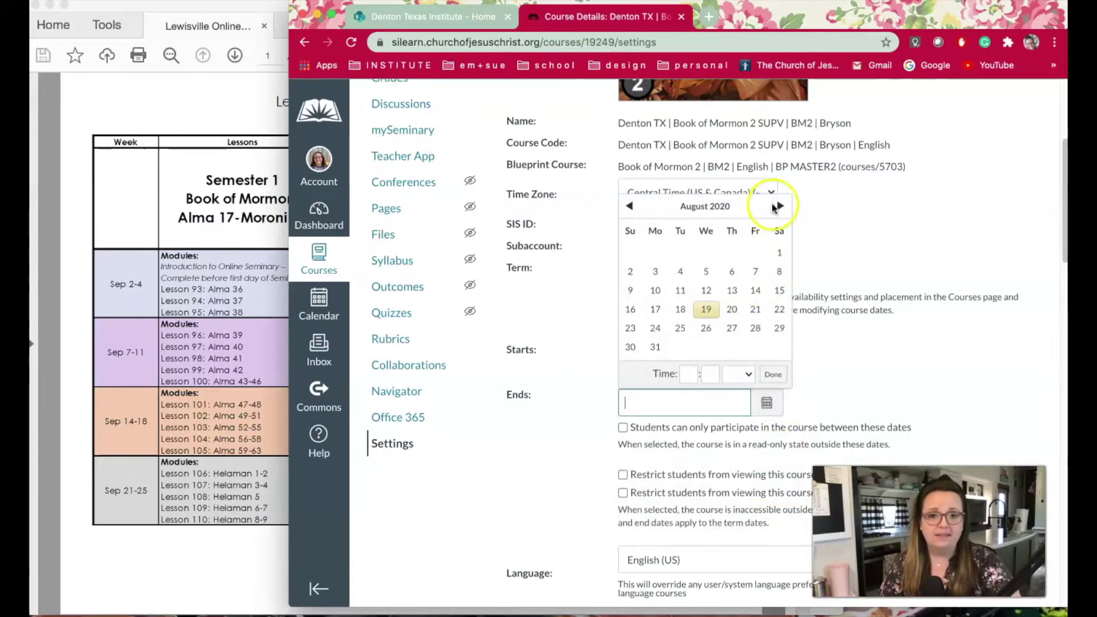
{"action": "left_click", "coordinate": [777, 202]}
{"action": "left_click", "coordinate": [777, 204]}
{"action": "left_click", "coordinate": [777, 204]}
{"action": "left_click", "coordinate": [777, 204]}
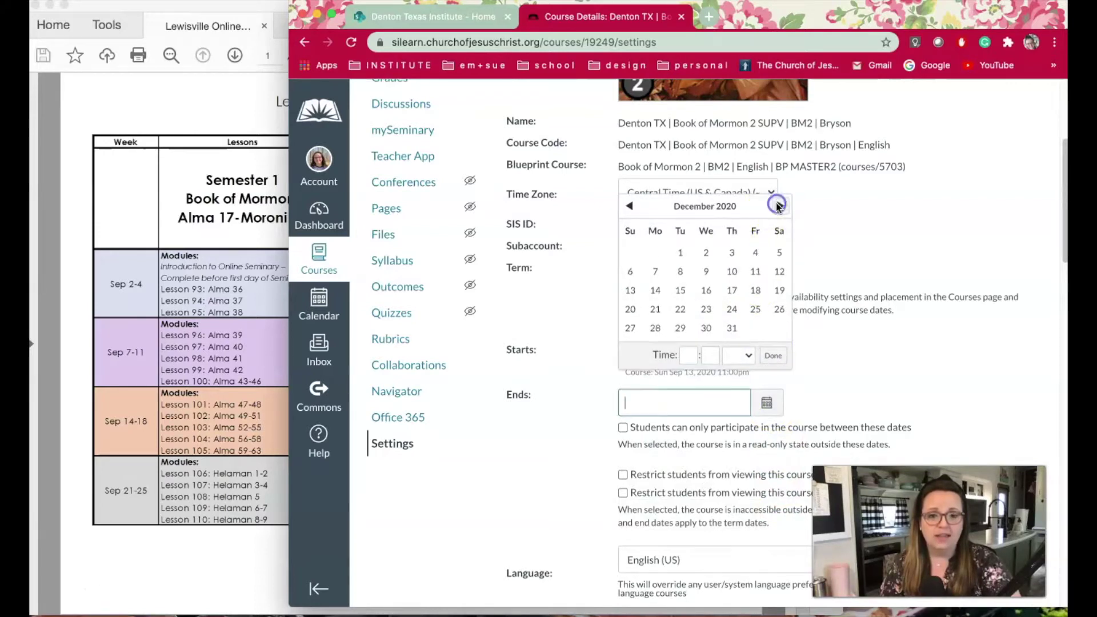
{"action": "left_click", "coordinate": [763, 291]}
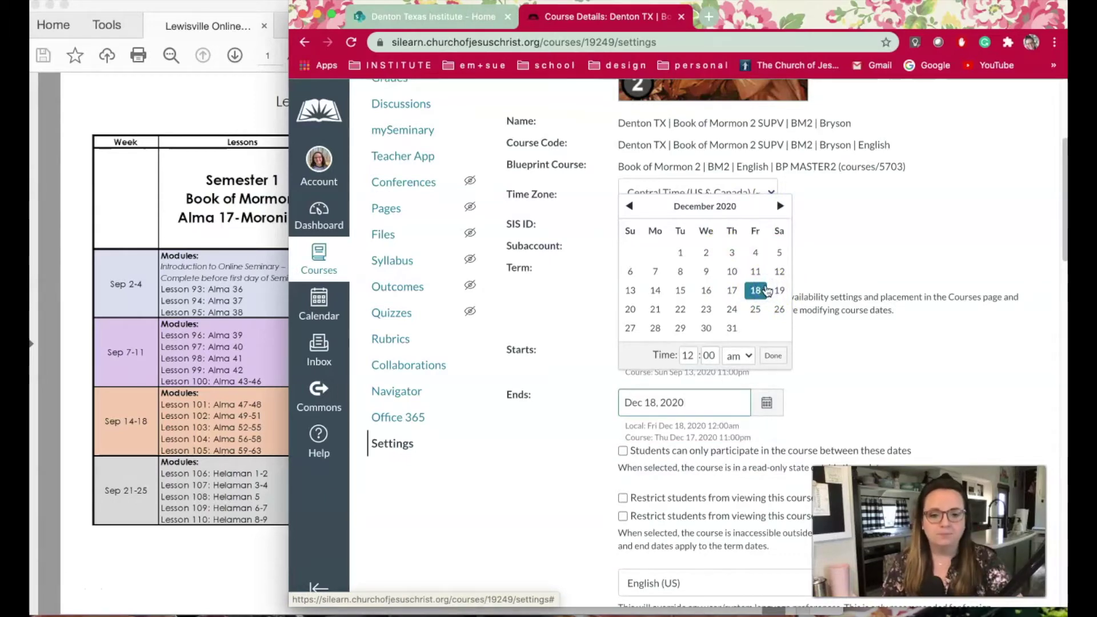
{"action": "left_click", "coordinate": [779, 290]}
Expand the additional course options below the course description
{"action": "scroll", "coordinate": [807, 376], "scroll_direction": "down", "scroll_amount": 2}
{"action": "scroll", "coordinate": [807, 375], "scroll_direction": "down", "scroll_amount": 1}
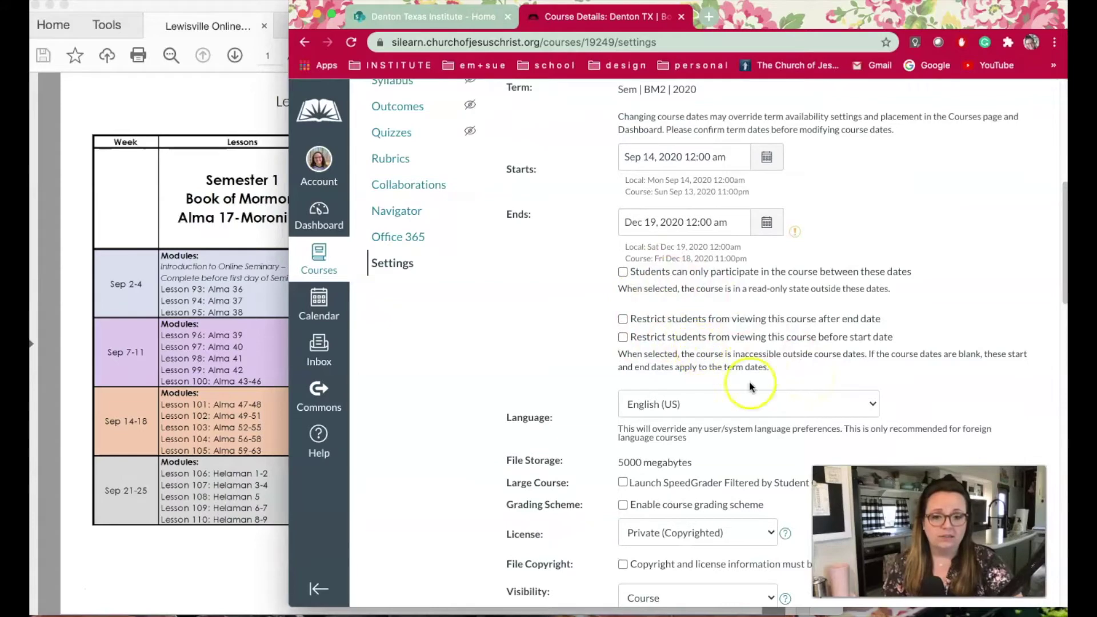
{"action": "scroll", "coordinate": [823, 423], "scroll_direction": "down", "scroll_amount": 1}
{"action": "scroll", "coordinate": [824, 426], "scroll_direction": "down", "scroll_amount": 3}
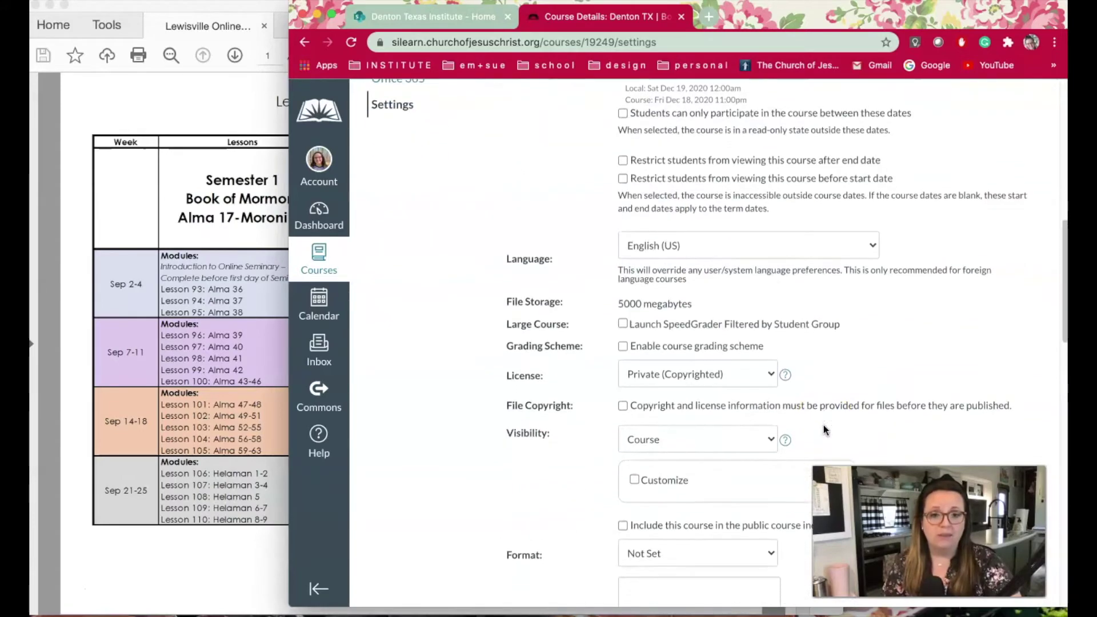
{"action": "scroll", "coordinate": [828, 431], "scroll_direction": "down", "scroll_amount": 2}
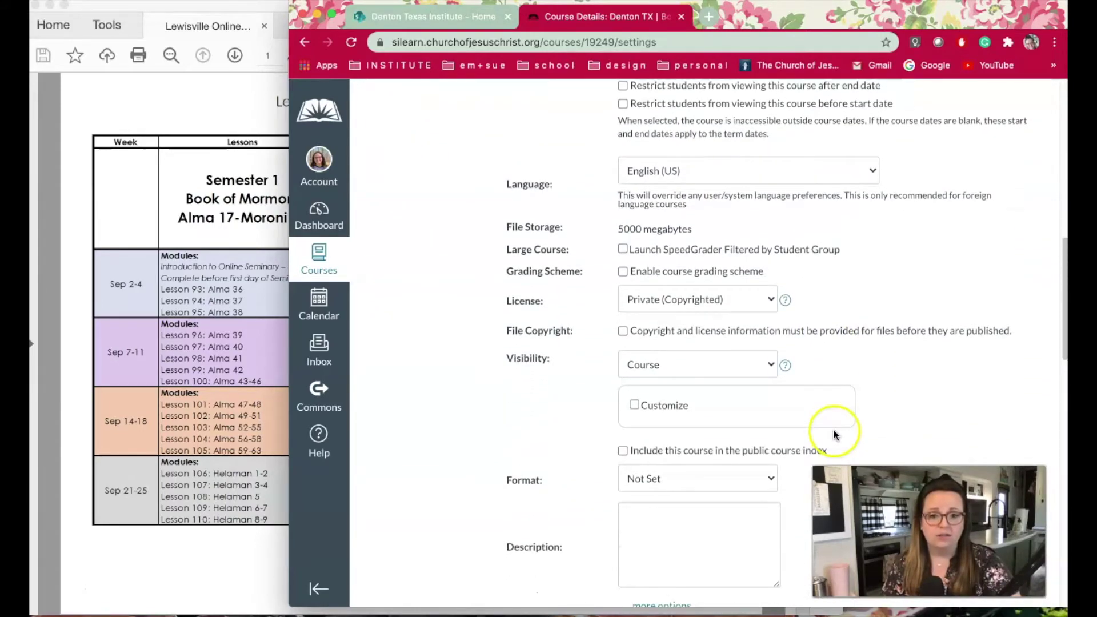
{"action": "scroll", "coordinate": [833, 434], "scroll_direction": "down", "scroll_amount": 2}
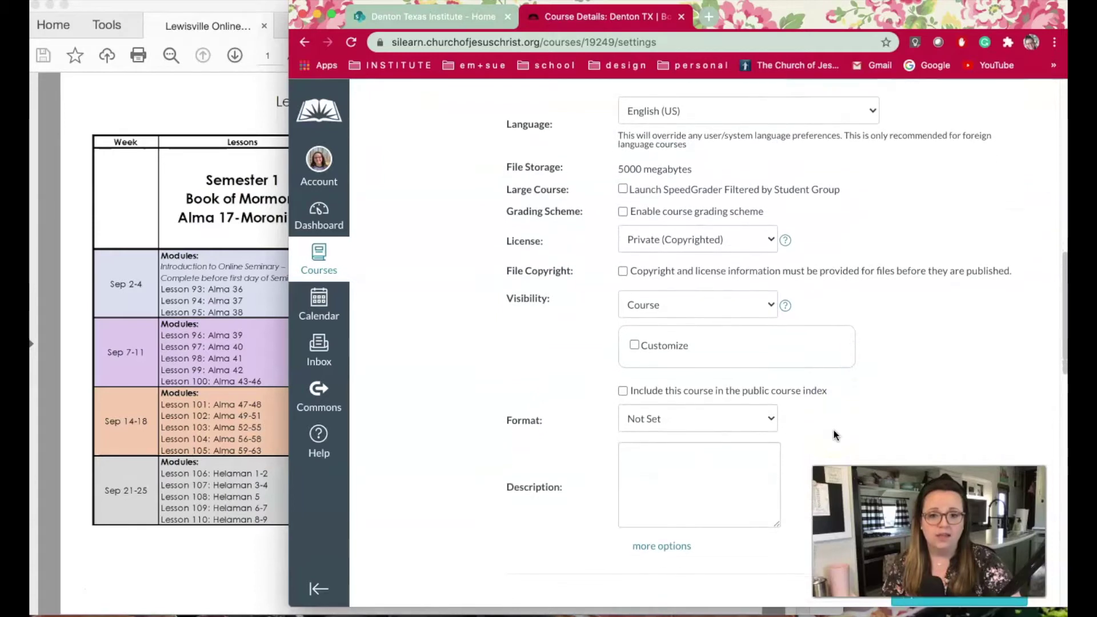
{"action": "scroll", "coordinate": [834, 435], "scroll_direction": "down", "scroll_amount": 3}
{"action": "left_click", "coordinate": [677, 412]}
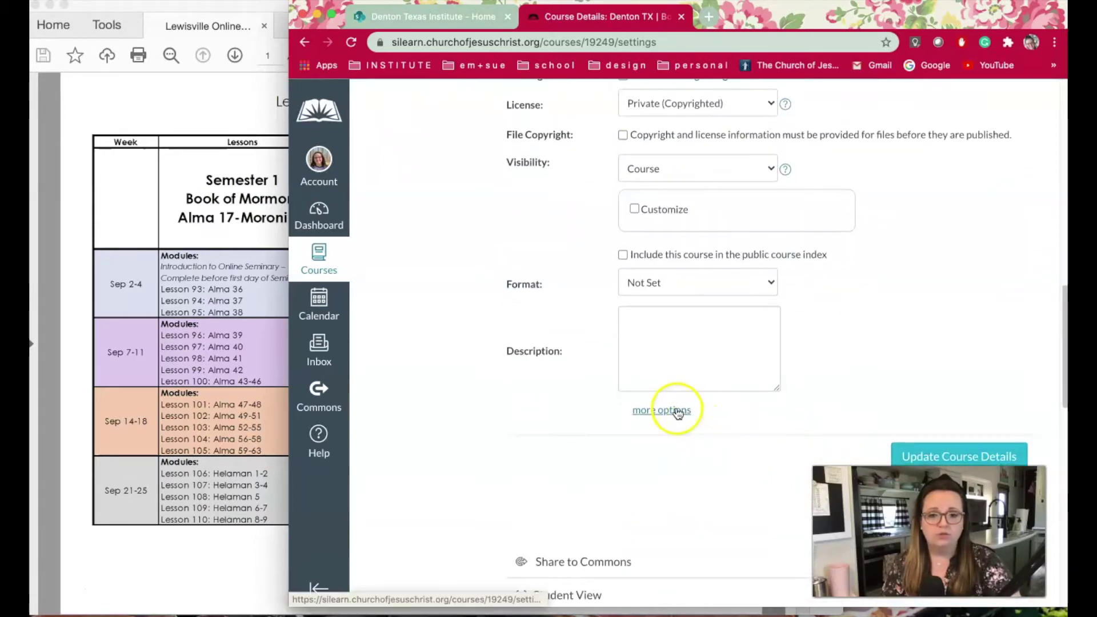
Allow students to edit or delete their own discussion posts and update the course details
{"action": "scroll", "coordinate": [831, 454], "scroll_direction": "down", "scroll_amount": 2}
{"action": "scroll", "coordinate": [831, 460], "scroll_direction": "down", "scroll_amount": 1}
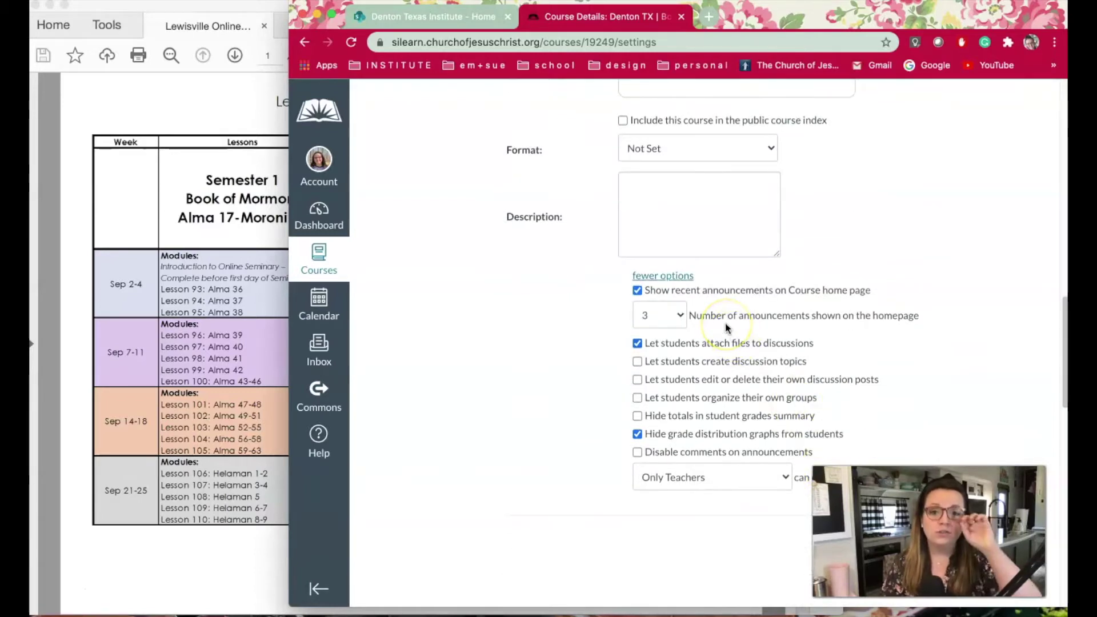
{"action": "left_click", "coordinate": [683, 316]}
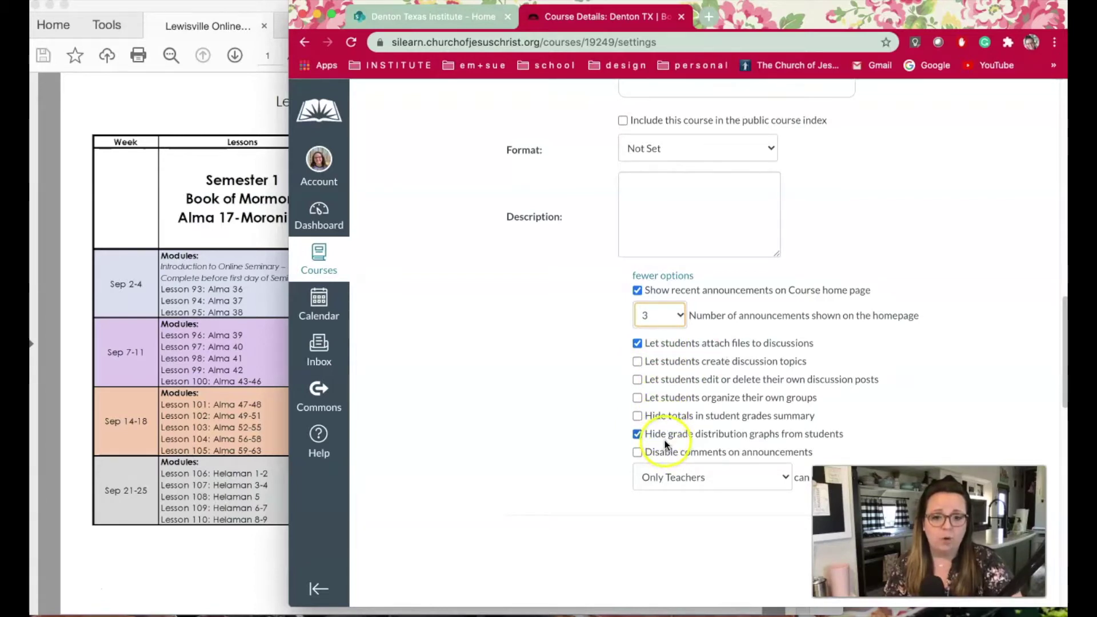
{"action": "left_click", "coordinate": [638, 380]}
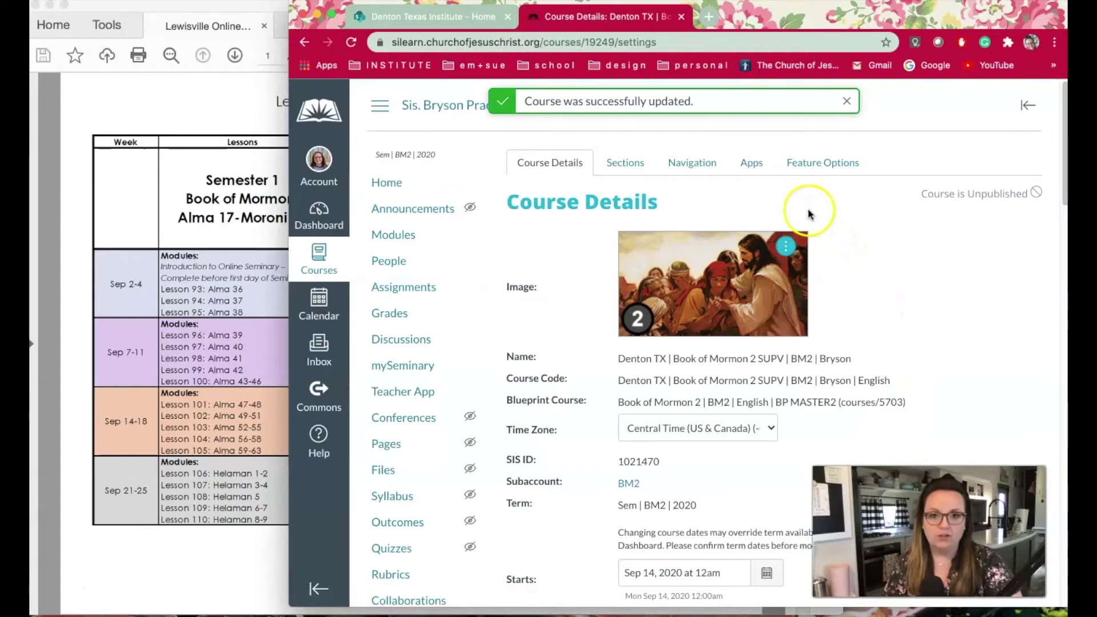
Open the course navigation settings and disable Collaborations for students
{"action": "left_click", "coordinate": [694, 163]}
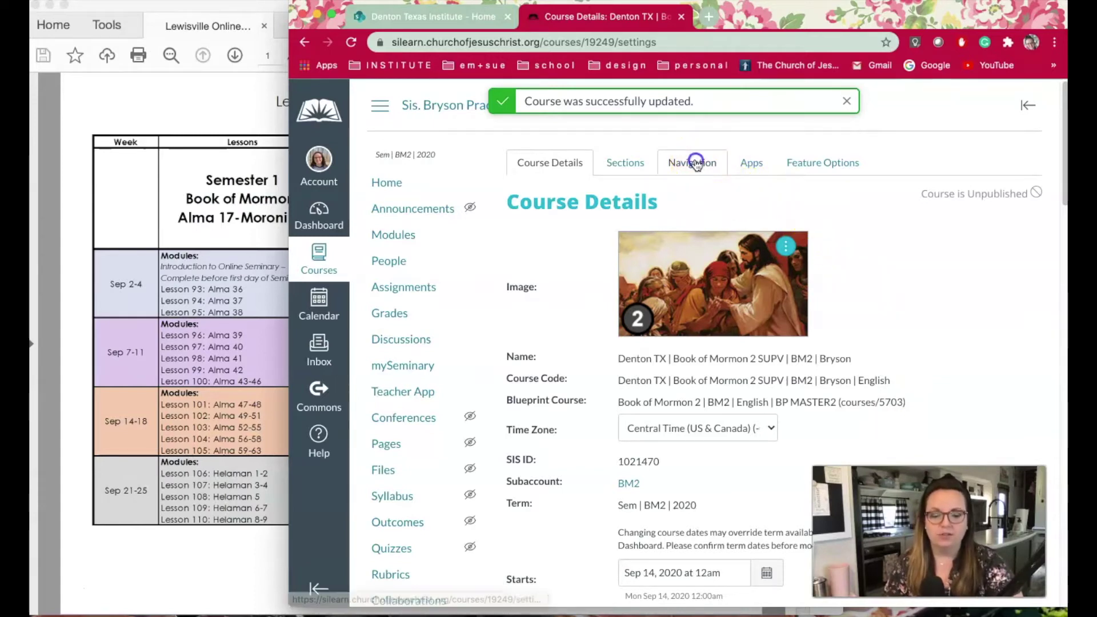
{"action": "scroll", "coordinate": [832, 340], "scroll_direction": "down", "scroll_amount": 1}
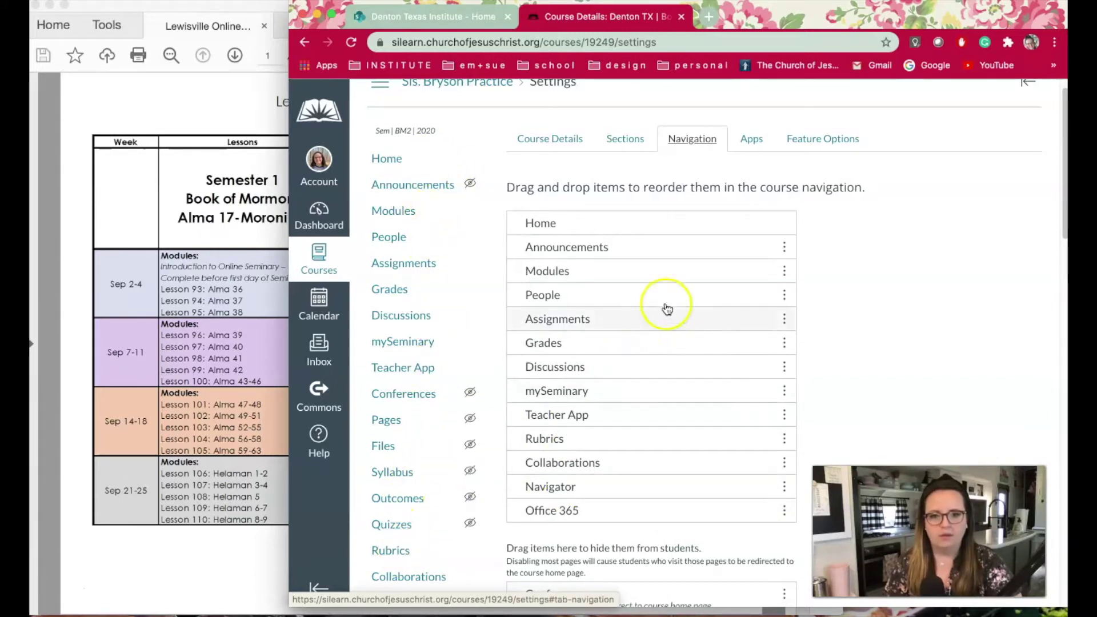
{"action": "scroll", "coordinate": [832, 266], "scroll_direction": "down", "scroll_amount": 1}
{"action": "scroll", "coordinate": [839, 274], "scroll_direction": "down", "scroll_amount": 2}
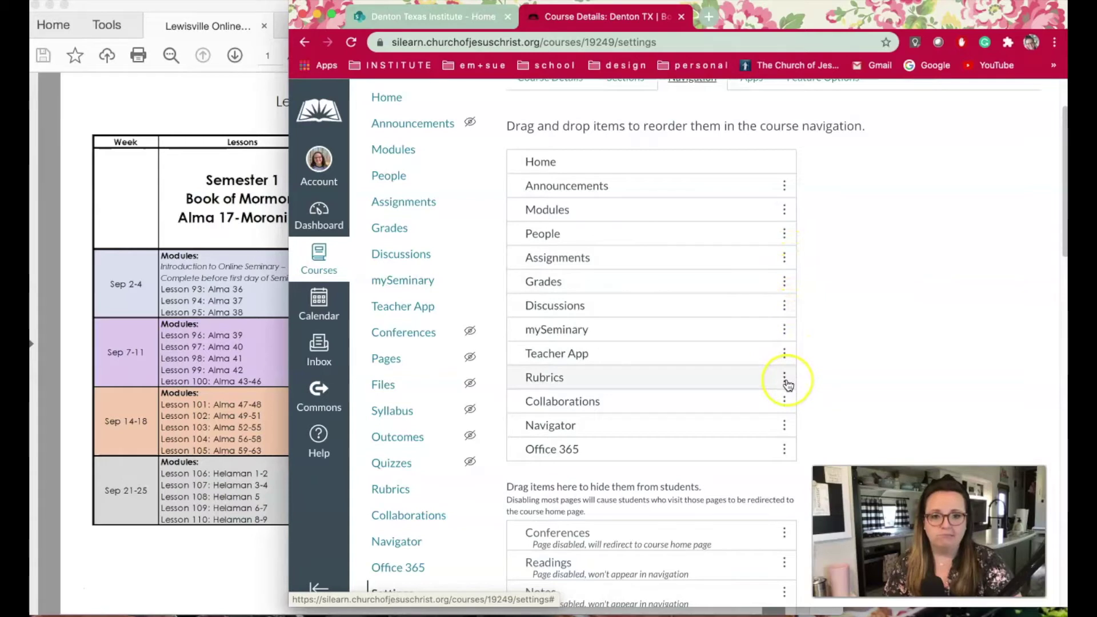
{"action": "left_click", "coordinate": [786, 401]}
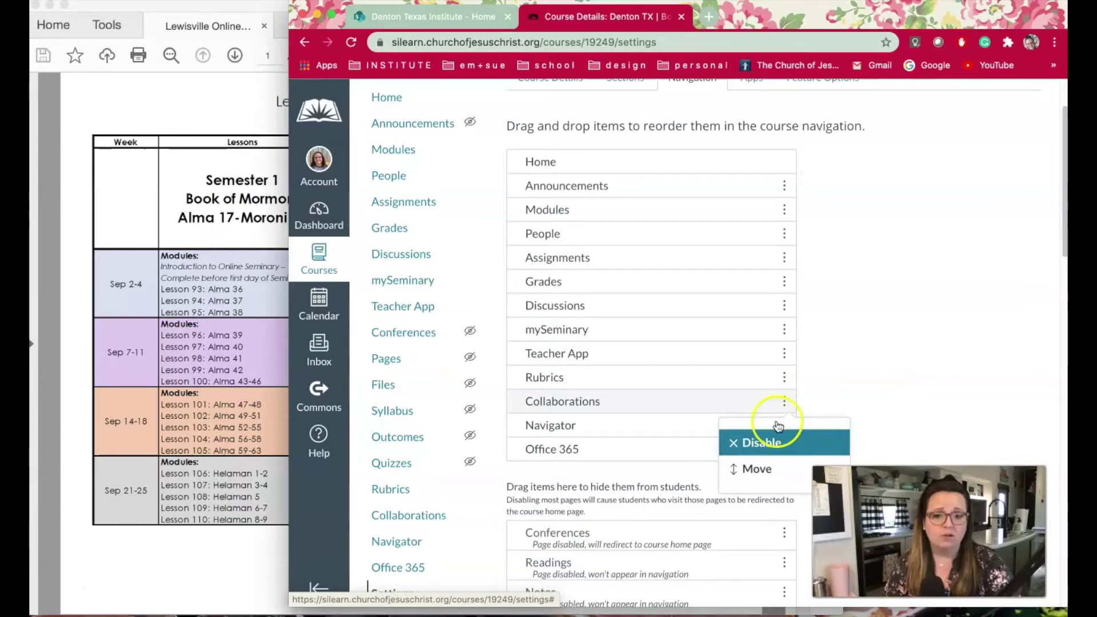
{"action": "left_click", "coordinate": [766, 447]}
Enable Zoom by moving it from the hidden items into the course navigation between Rubrics and Navigator
{"action": "scroll", "coordinate": [869, 453], "scroll_direction": "down", "scroll_amount": 5}
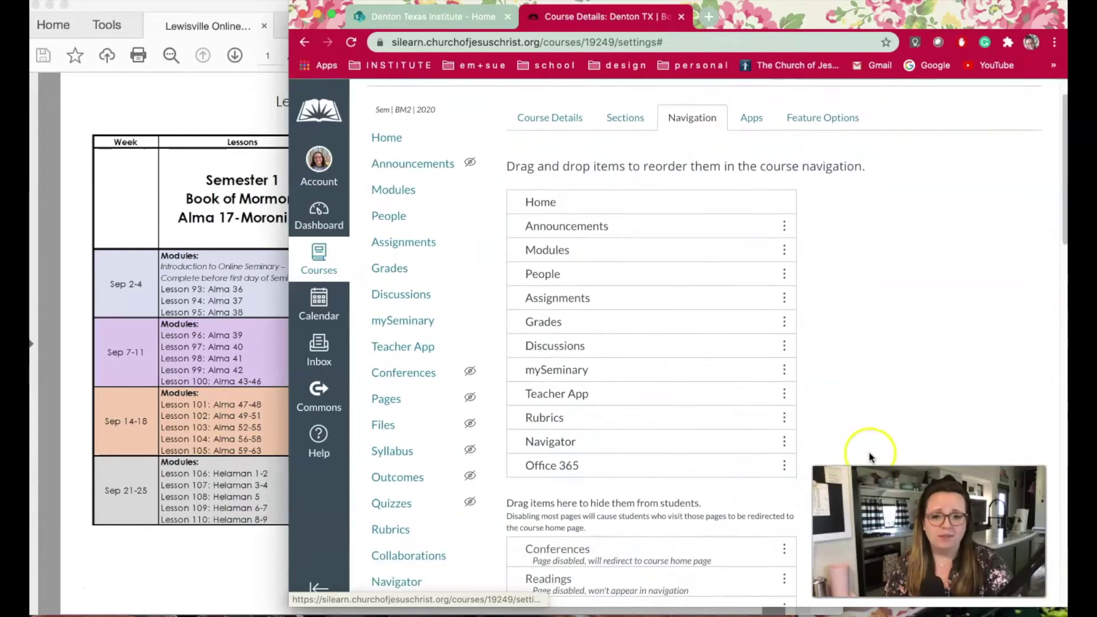
{"action": "scroll", "coordinate": [869, 453], "scroll_direction": "down", "scroll_amount": 2}
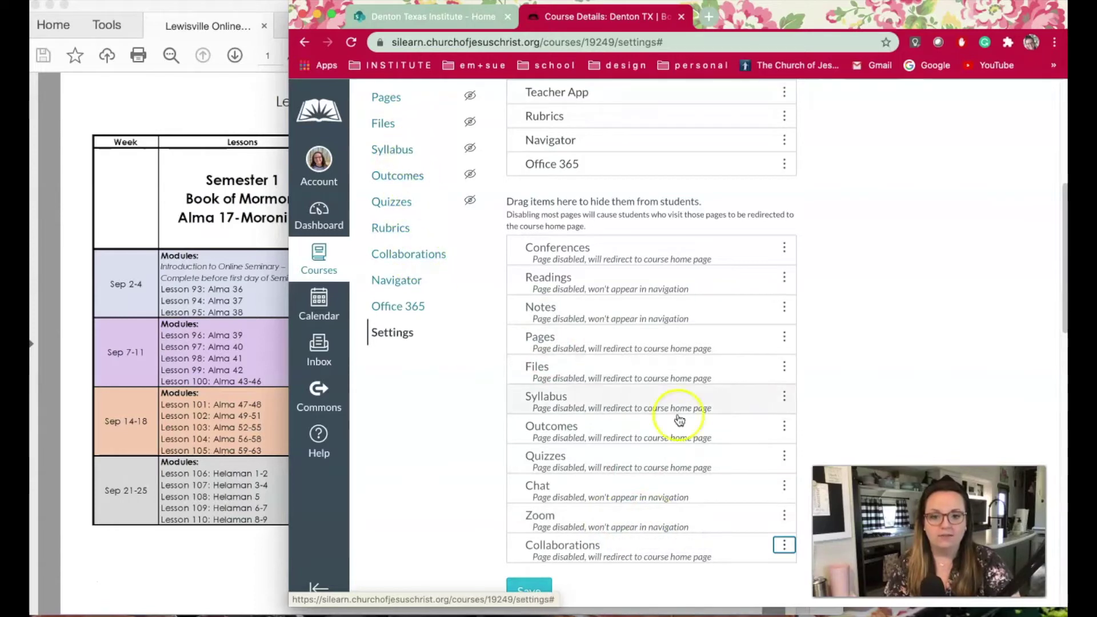
{"action": "left_click", "coordinate": [785, 517]}
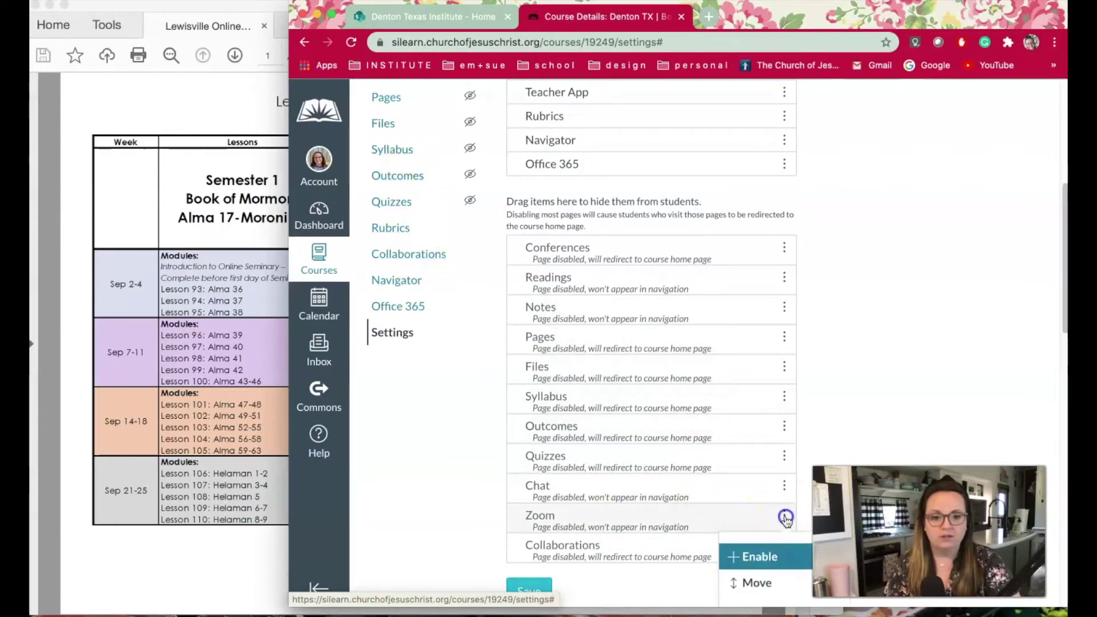
{"action": "left_click", "coordinate": [757, 556]}
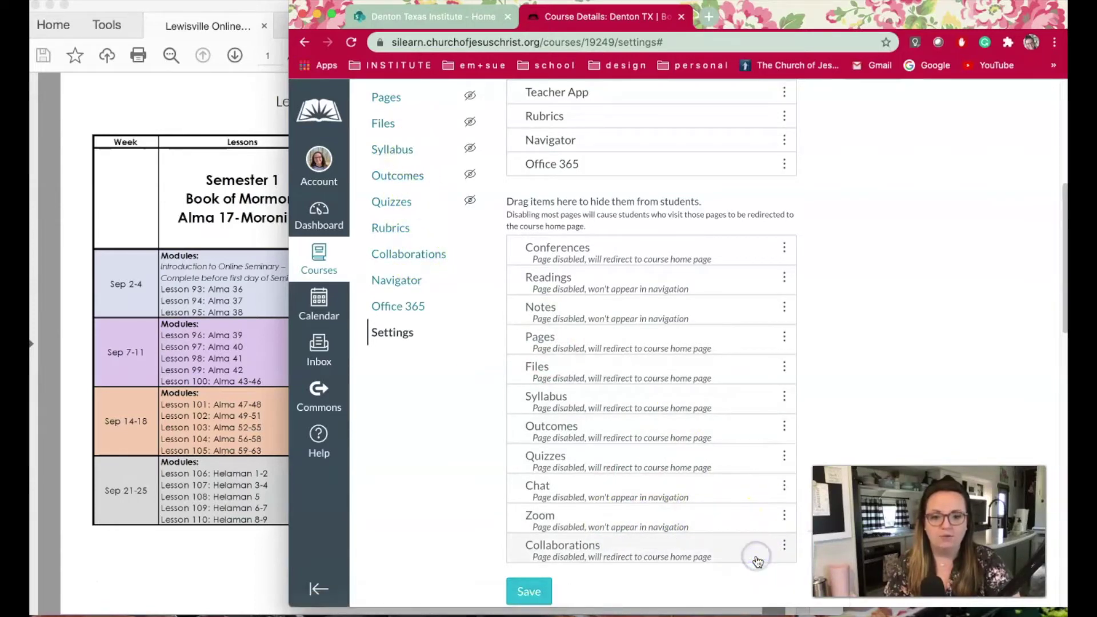
{"action": "left_click_drag", "start_coordinate": [558, 517], "coordinate": [559, 407]}
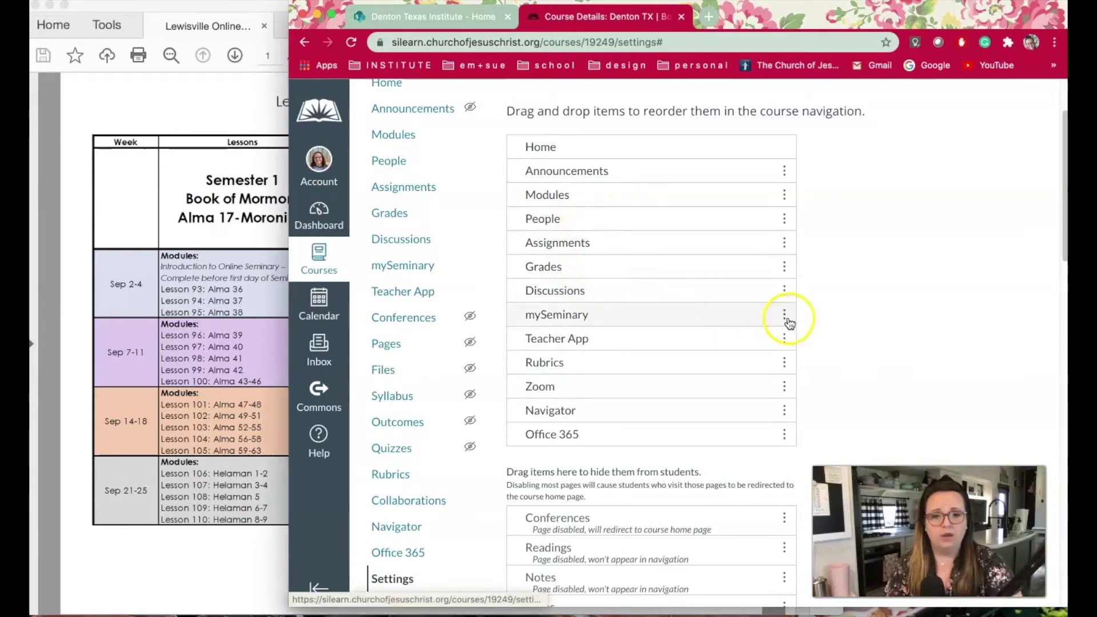
Reorder the course navigation so Zoom sits directly below Modules and People directly below mySeminary
{"action": "left_click_drag", "start_coordinate": [543, 386], "coordinate": [550, 214]}
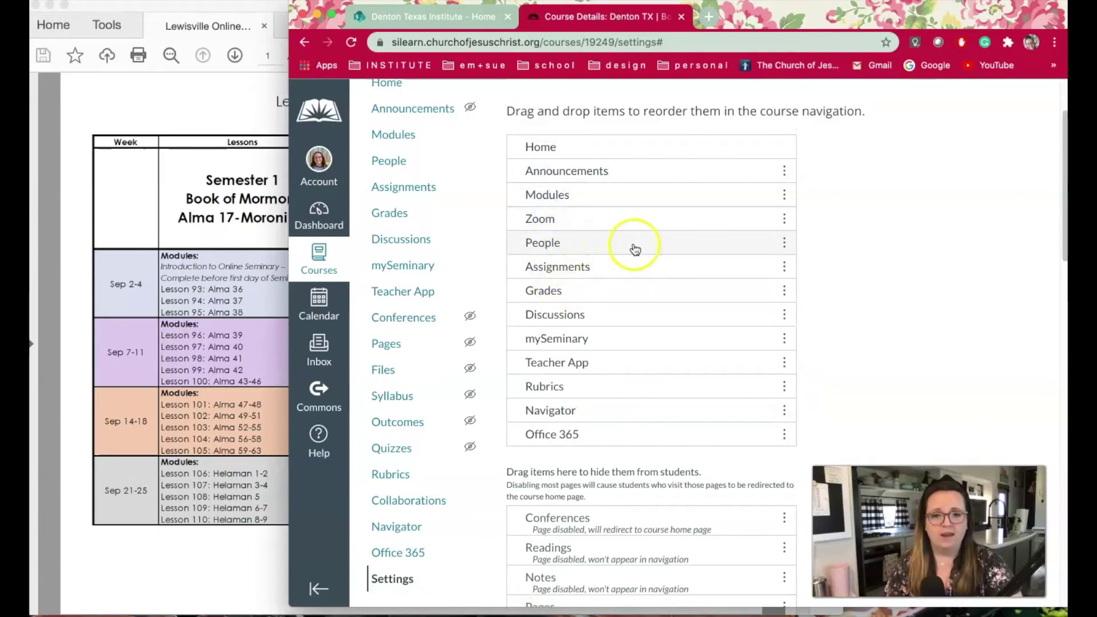
{"action": "left_click_drag", "start_coordinate": [563, 242], "coordinate": [565, 340]}
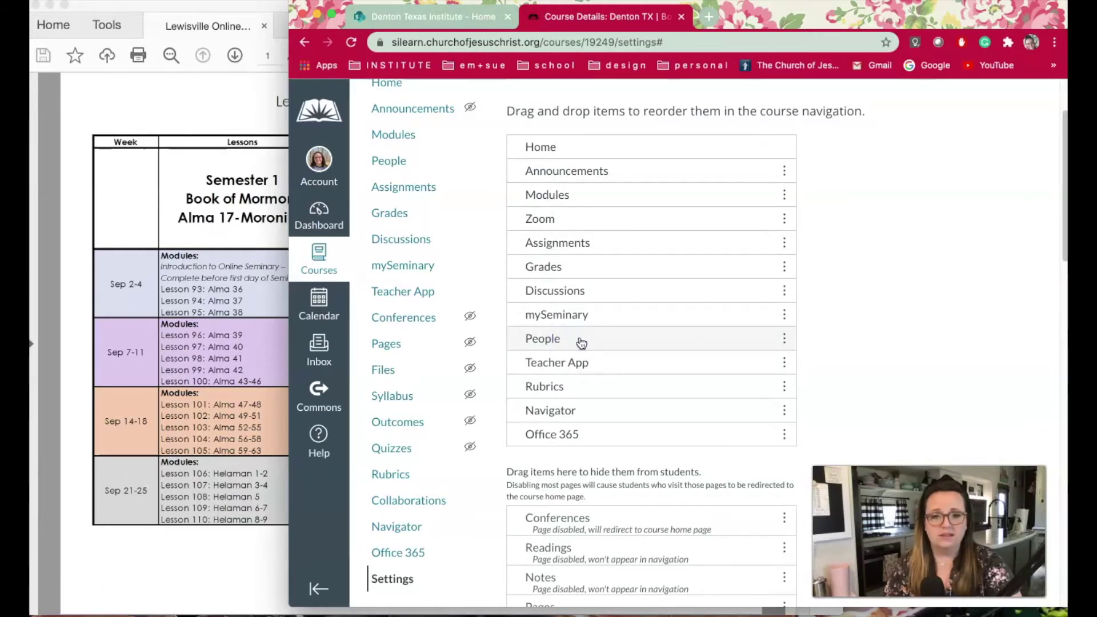
Enable Quizzes by moving it from the hidden items into the course navigation
{"action": "left_click", "coordinate": [598, 341]}
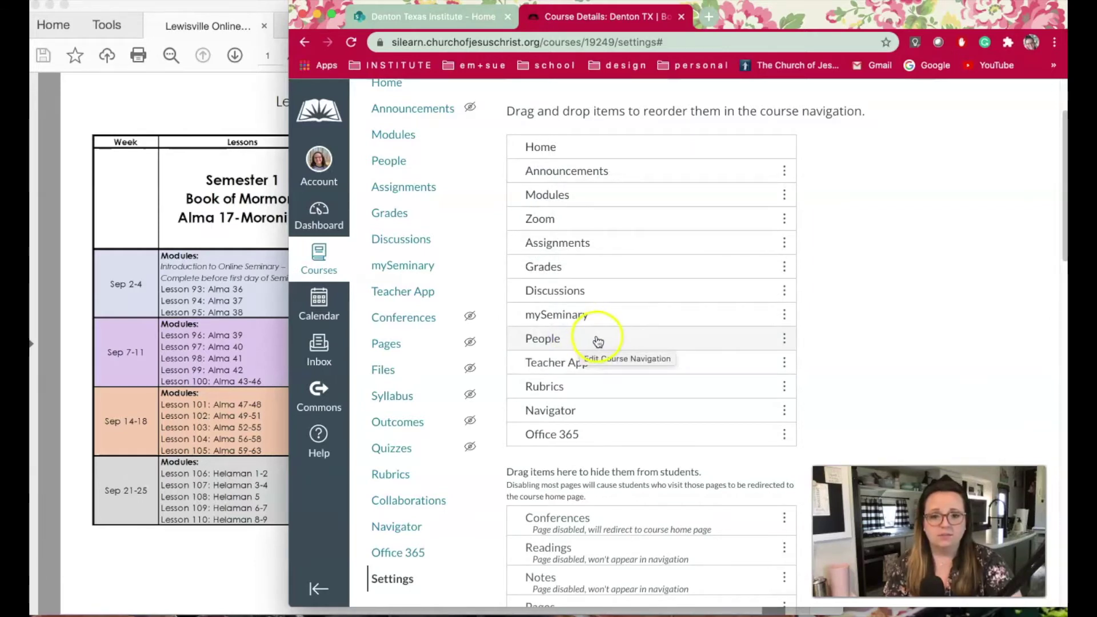
{"action": "scroll", "coordinate": [735, 437], "scroll_direction": "down", "scroll_amount": 5}
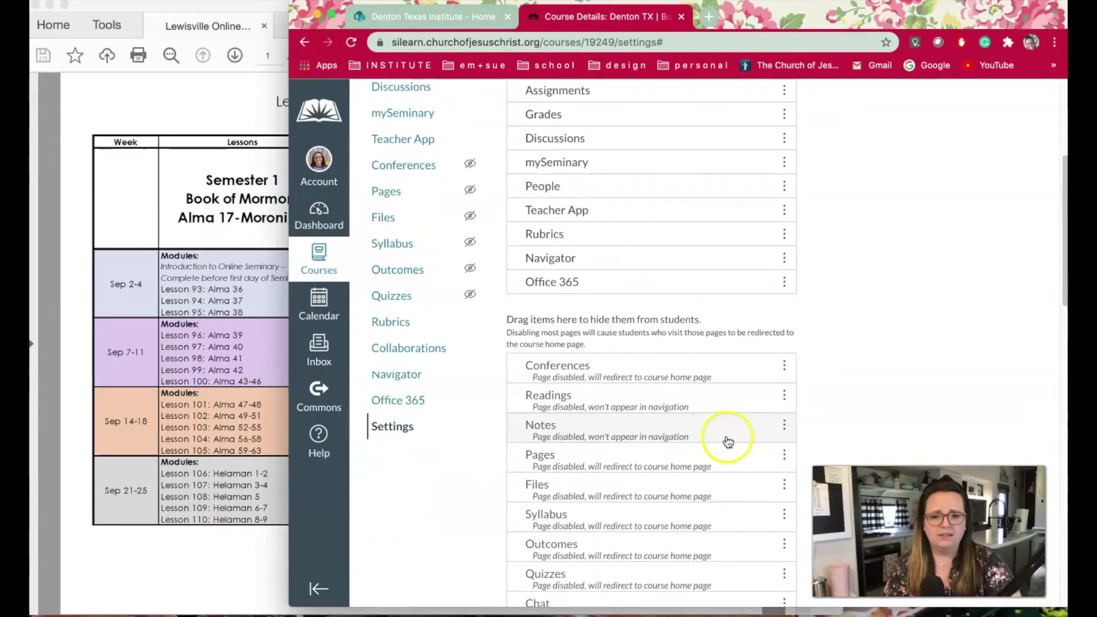
{"action": "scroll", "coordinate": [703, 454], "scroll_direction": "down", "scroll_amount": 2}
{"action": "scroll", "coordinate": [703, 454], "scroll_direction": "down", "scroll_amount": 1}
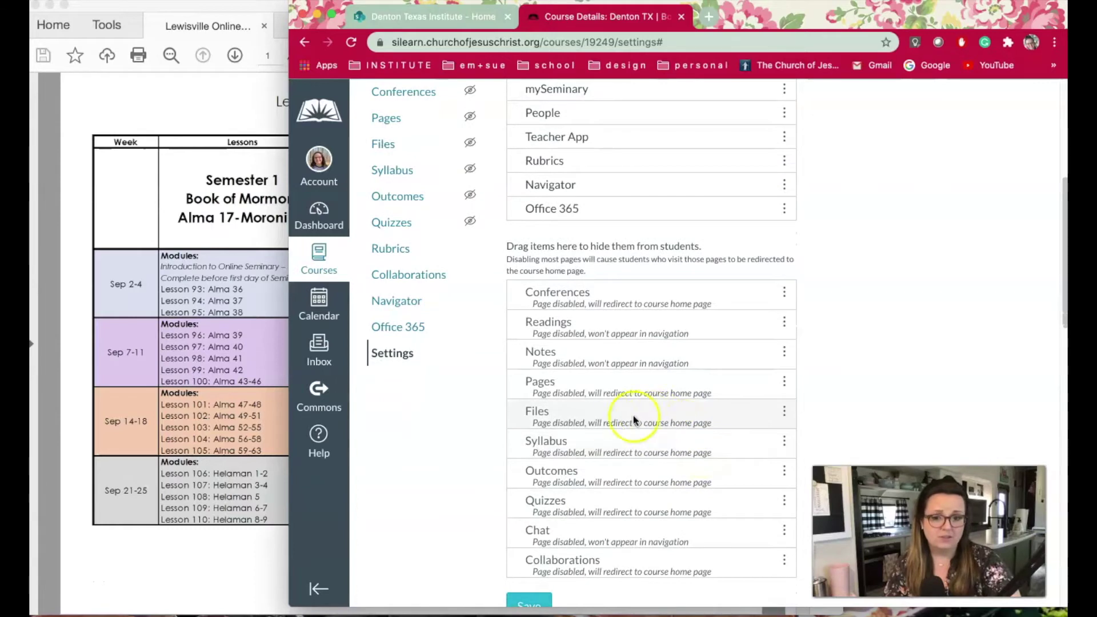
{"action": "left_click", "coordinate": [783, 500]}
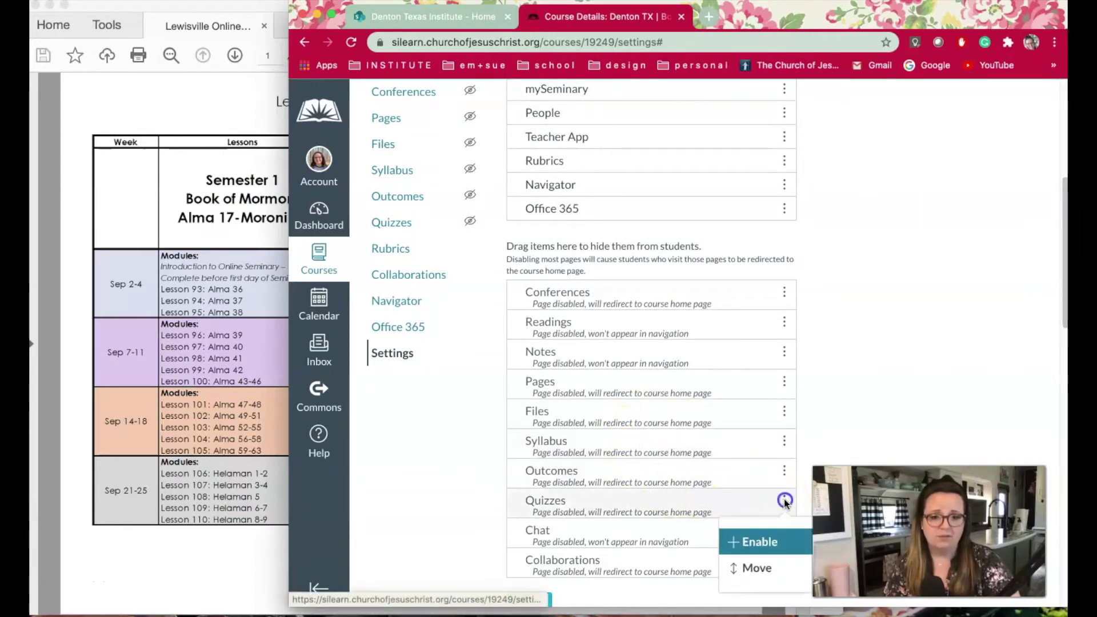
{"action": "left_click", "coordinate": [758, 542]}
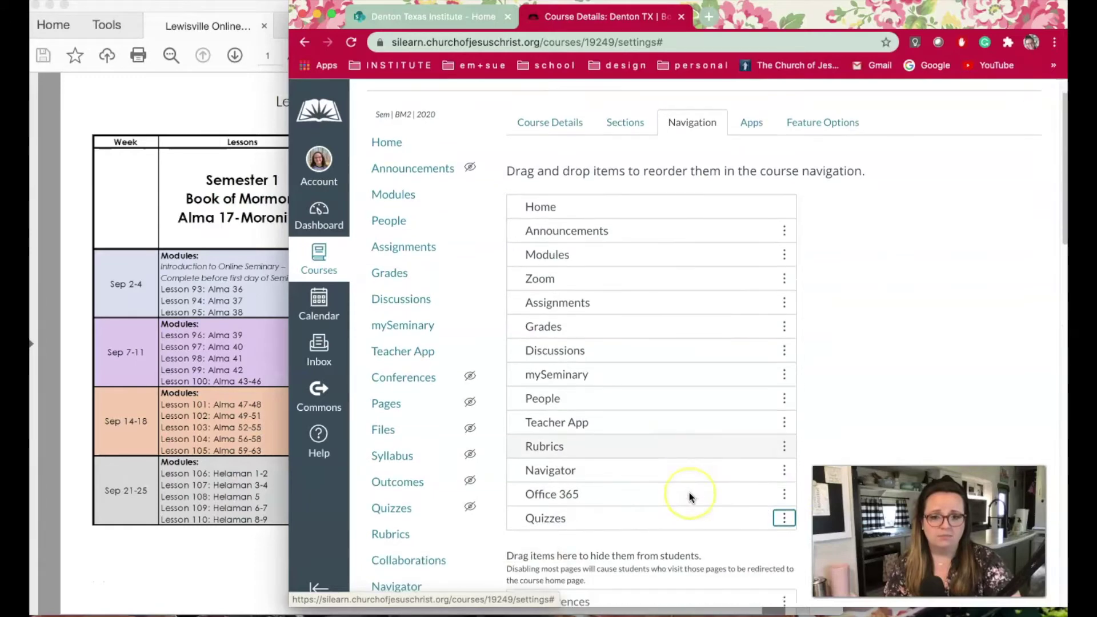
Disable Office 365 for students and save the course navigation changes
{"action": "scroll", "coordinate": [676, 424], "scroll_direction": "up", "scroll_amount": 3}
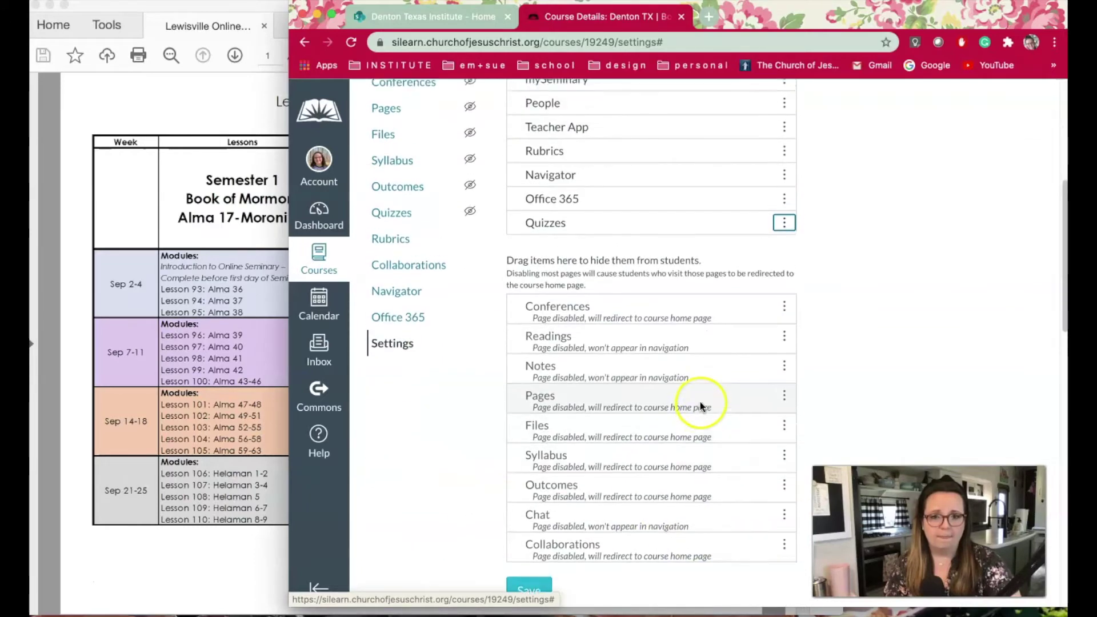
{"action": "scroll", "coordinate": [700, 402], "scroll_direction": "up", "scroll_amount": 8}
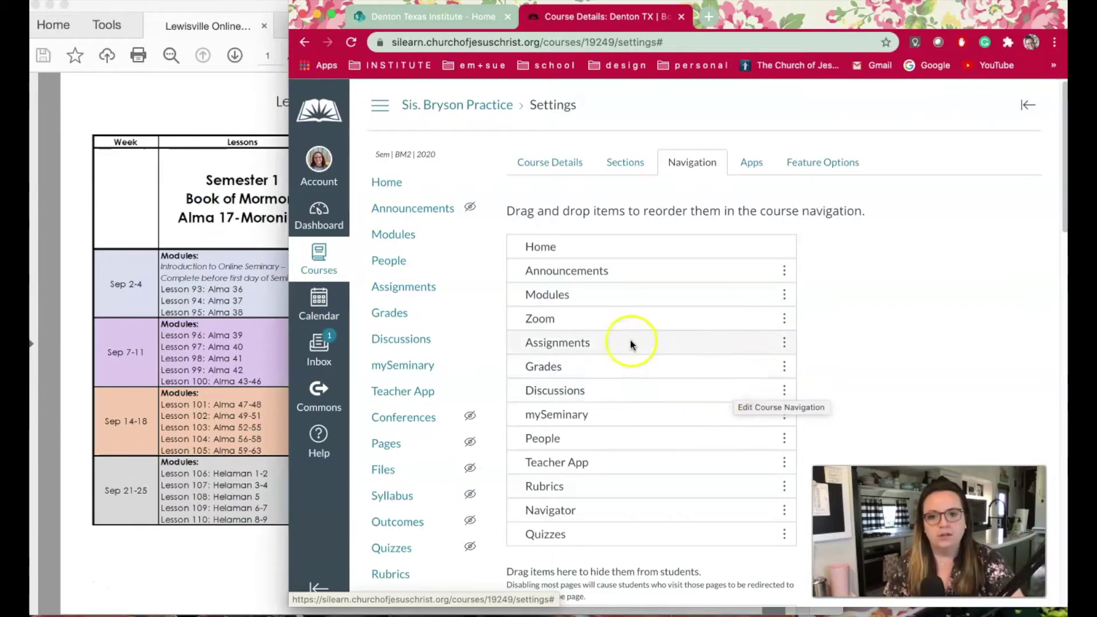
{"action": "scroll", "coordinate": [583, 352], "scroll_direction": "down", "scroll_amount": 1}
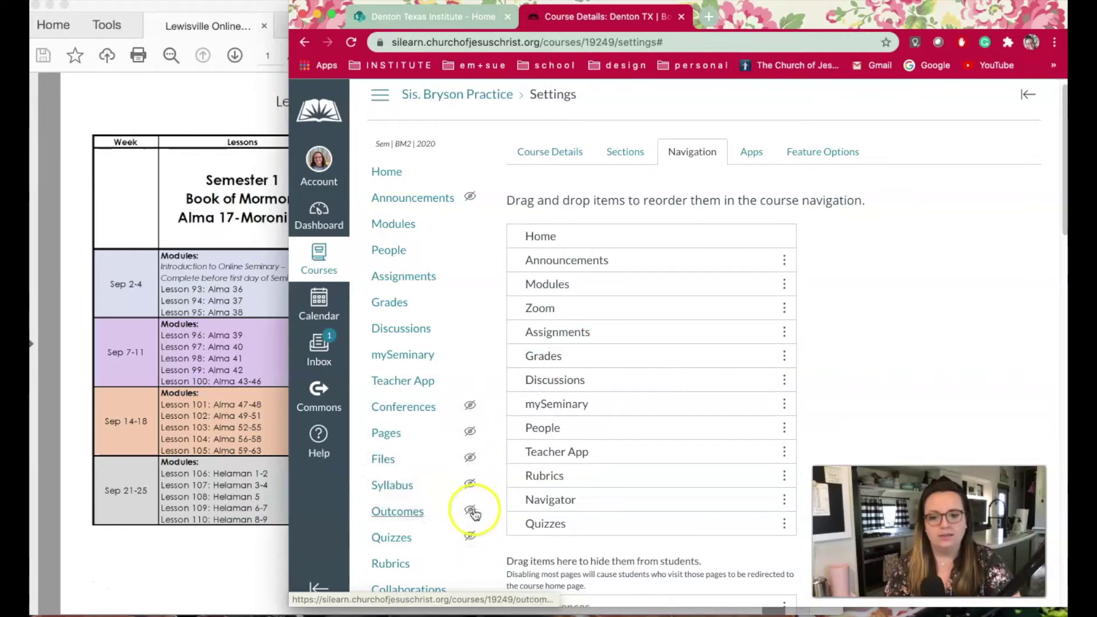
{"action": "left_click", "coordinate": [472, 200]}
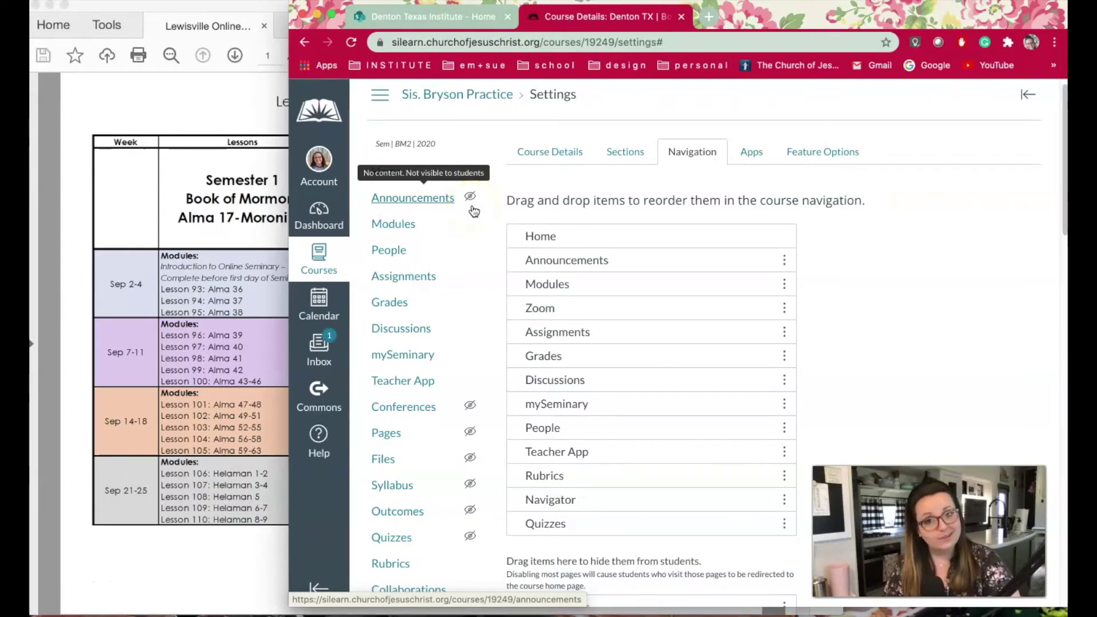
{"action": "scroll", "coordinate": [813, 241], "scroll_direction": "down", "scroll_amount": 15}
{"action": "scroll", "coordinate": [814, 243], "scroll_direction": "up", "scroll_amount": 5}
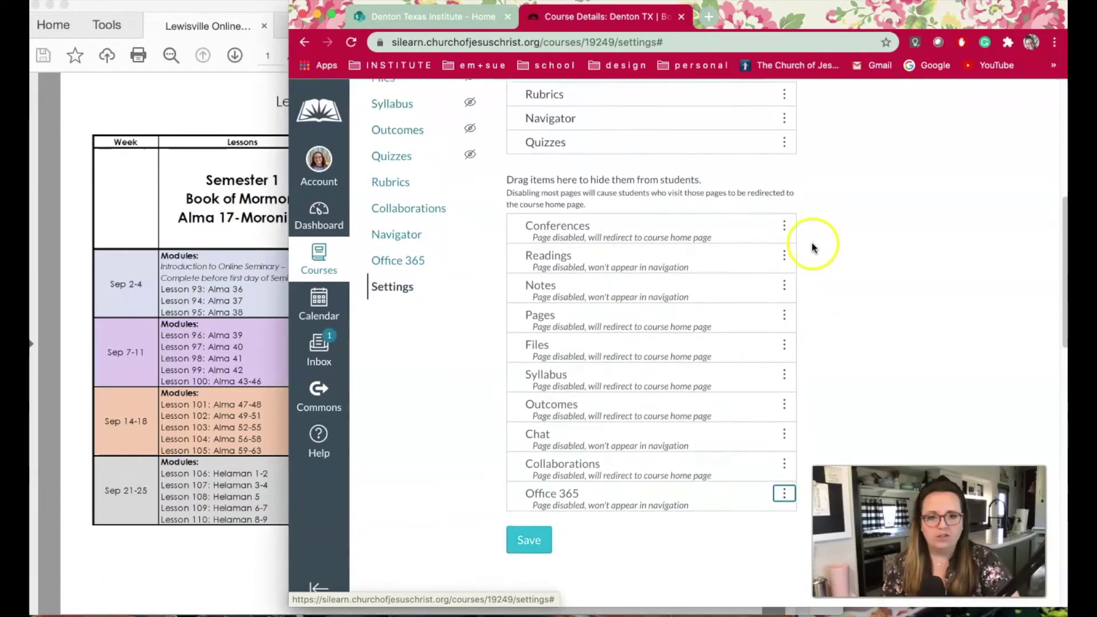
{"action": "scroll", "coordinate": [814, 244], "scroll_direction": "down", "scroll_amount": 5}
{"action": "left_click", "coordinate": [627, 301]}
{"action": "left_click", "coordinate": [526, 226]}
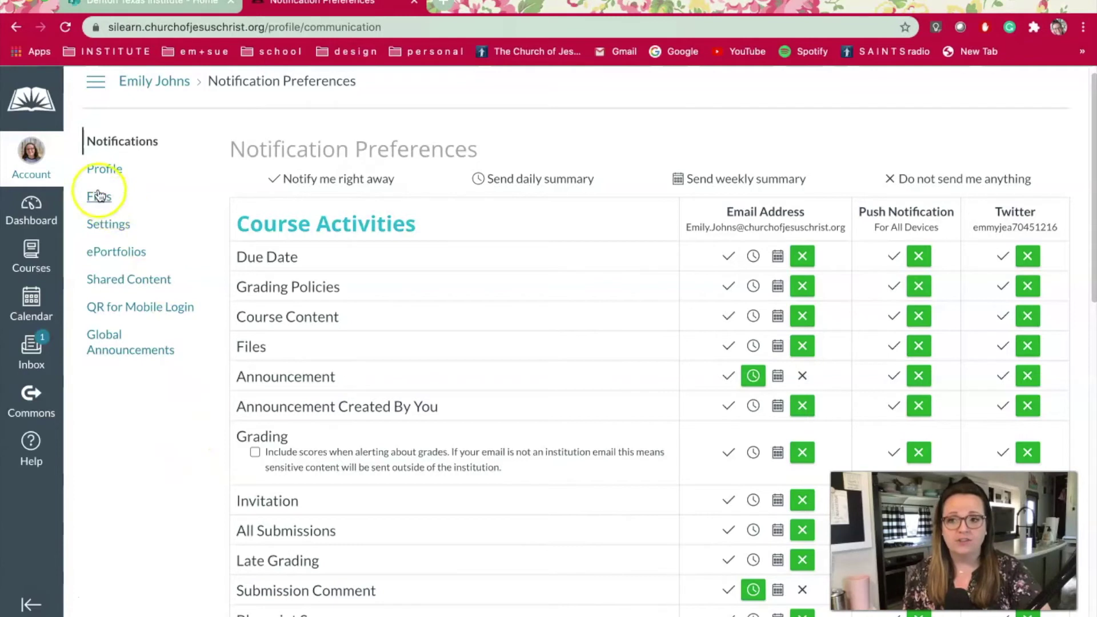
Open the account's notification preferences and examine the email frequencies for the course activities
{"action": "left_click", "coordinate": [36, 159]}
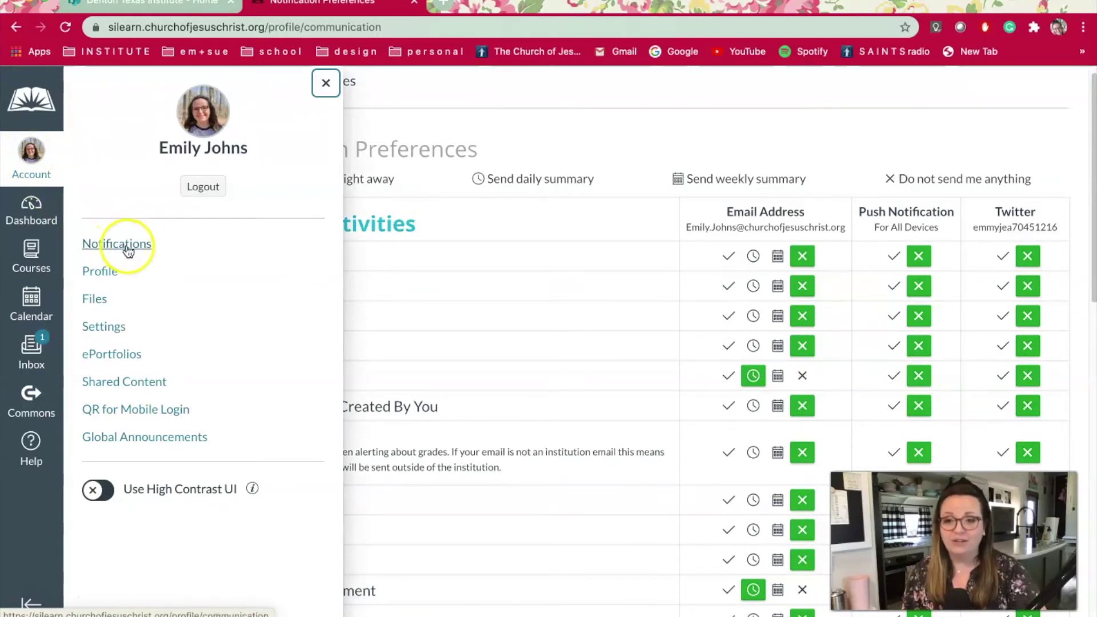
{"action": "left_click", "coordinate": [127, 245]}
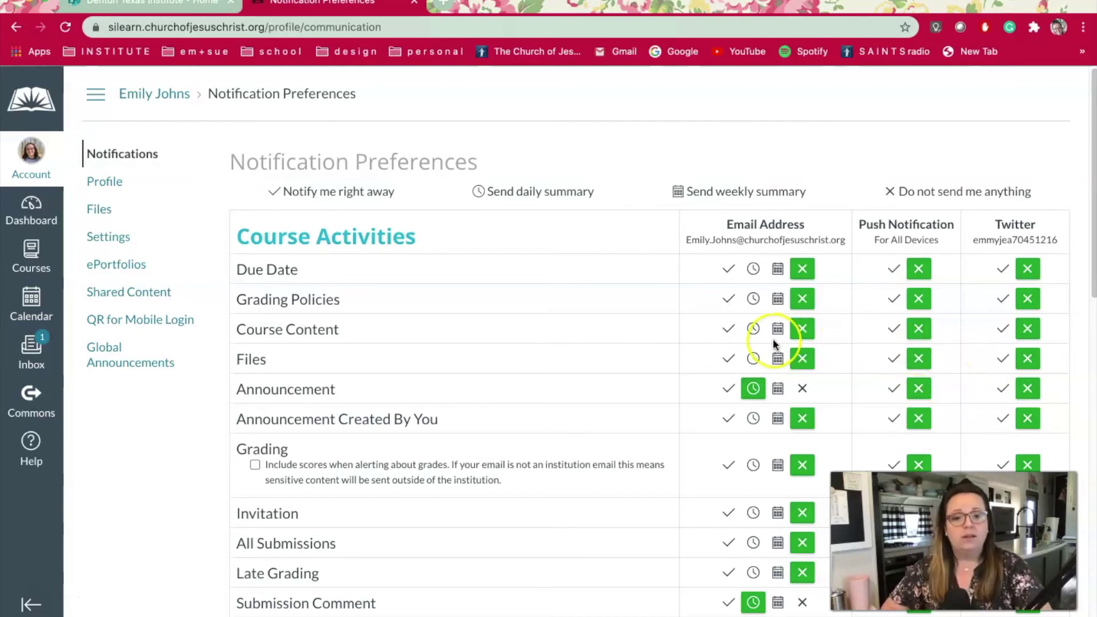
{"action": "scroll", "coordinate": [773, 343], "scroll_direction": "down", "scroll_amount": 1}
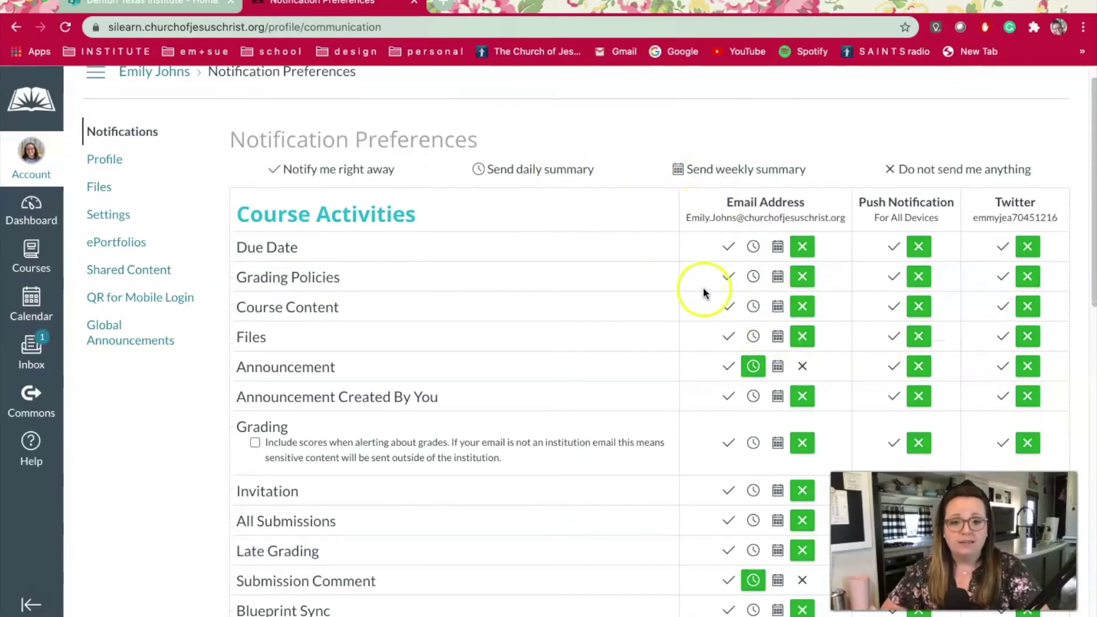
{"action": "scroll", "coordinate": [737, 343], "scroll_direction": "down", "scroll_amount": 1}
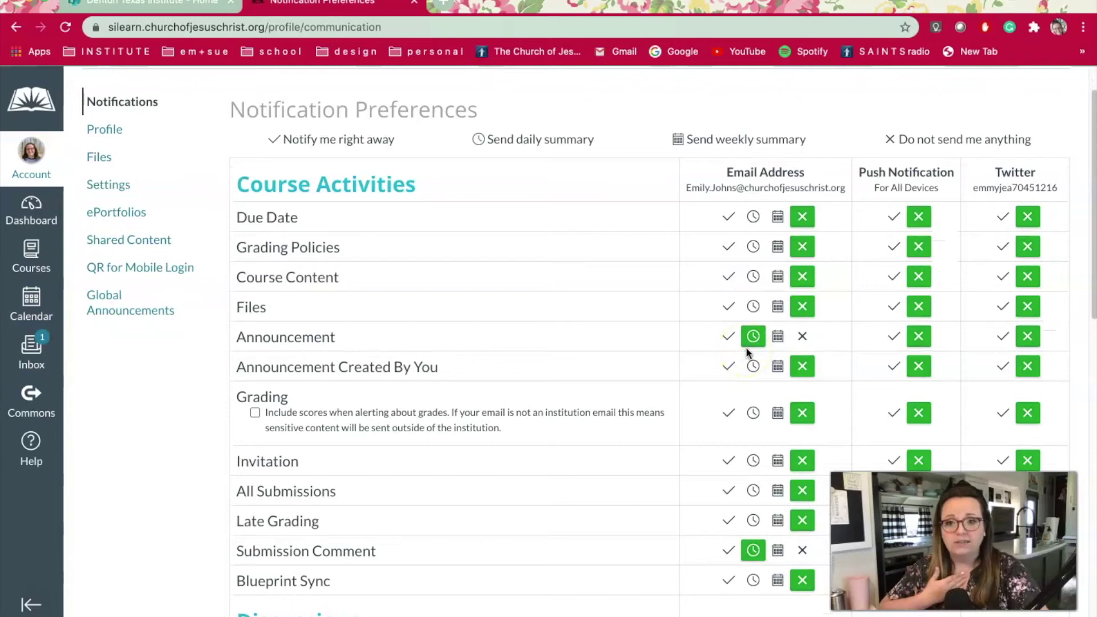
{"action": "scroll", "coordinate": [746, 347], "scroll_direction": "down", "scroll_amount": 3}
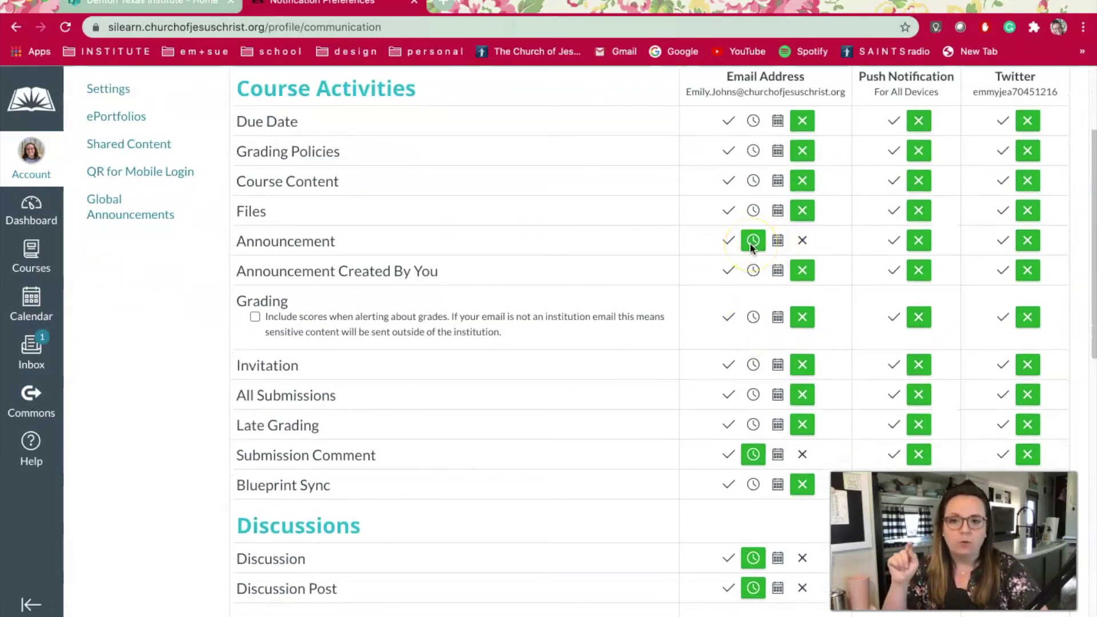
{"action": "scroll", "coordinate": [708, 259], "scroll_direction": "down", "scroll_amount": 6}
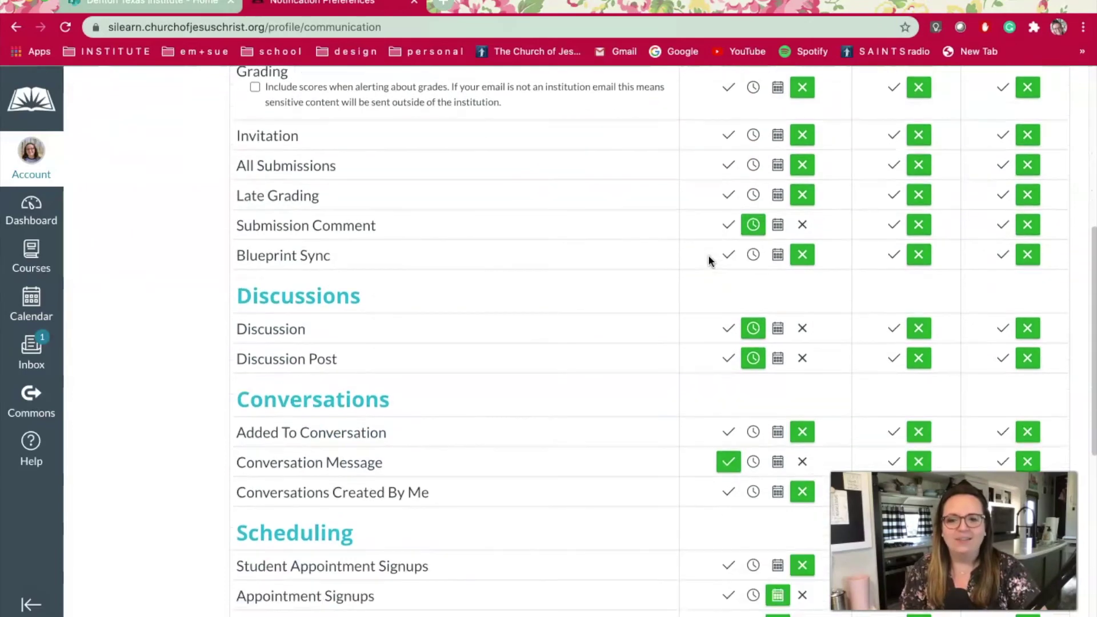
Examine the email notification choices for discussions, conversations, scheduling, groups, conferences and alerts
{"action": "mouse_move", "coordinate": [320, 135]}
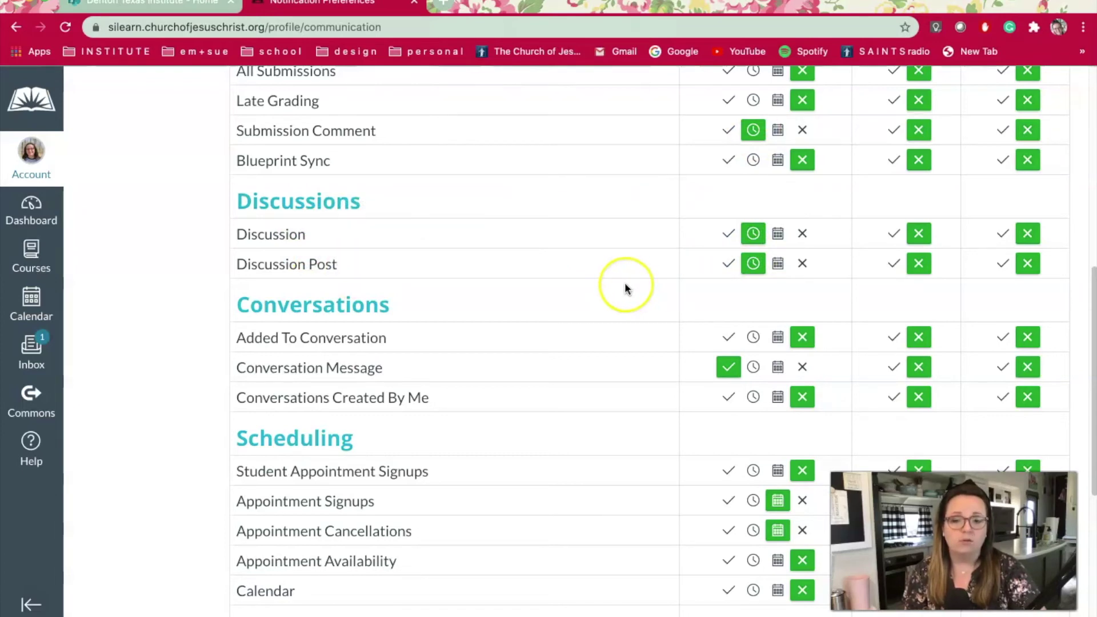
{"action": "scroll", "coordinate": [626, 288], "scroll_direction": "down", "scroll_amount": 1}
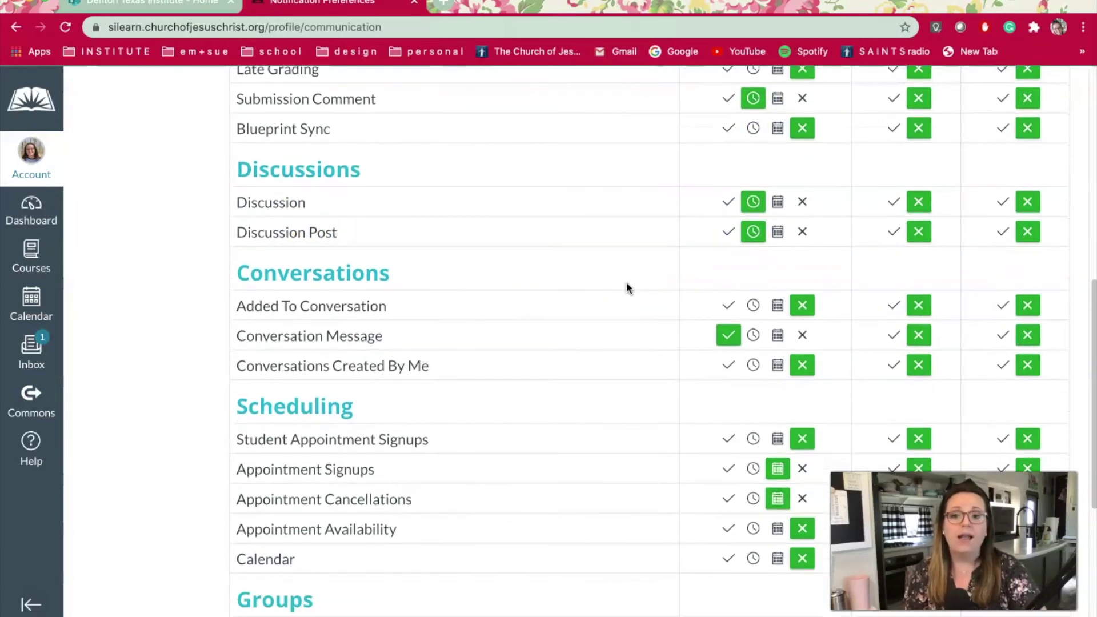
{"action": "left_click", "coordinate": [357, 313]}
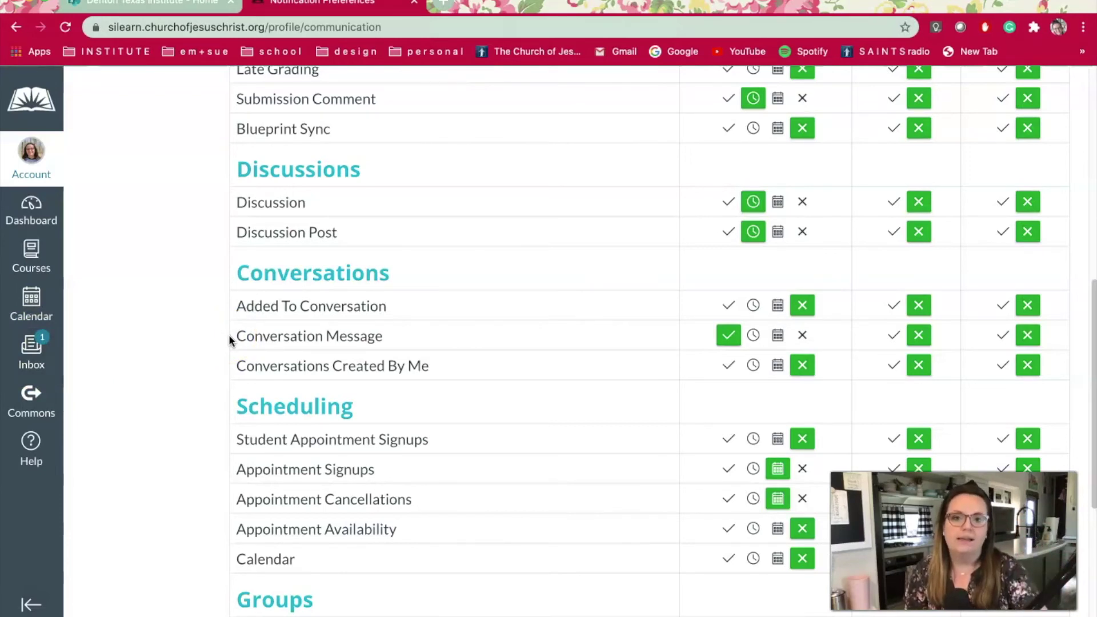
{"action": "left_click", "coordinate": [727, 337]}
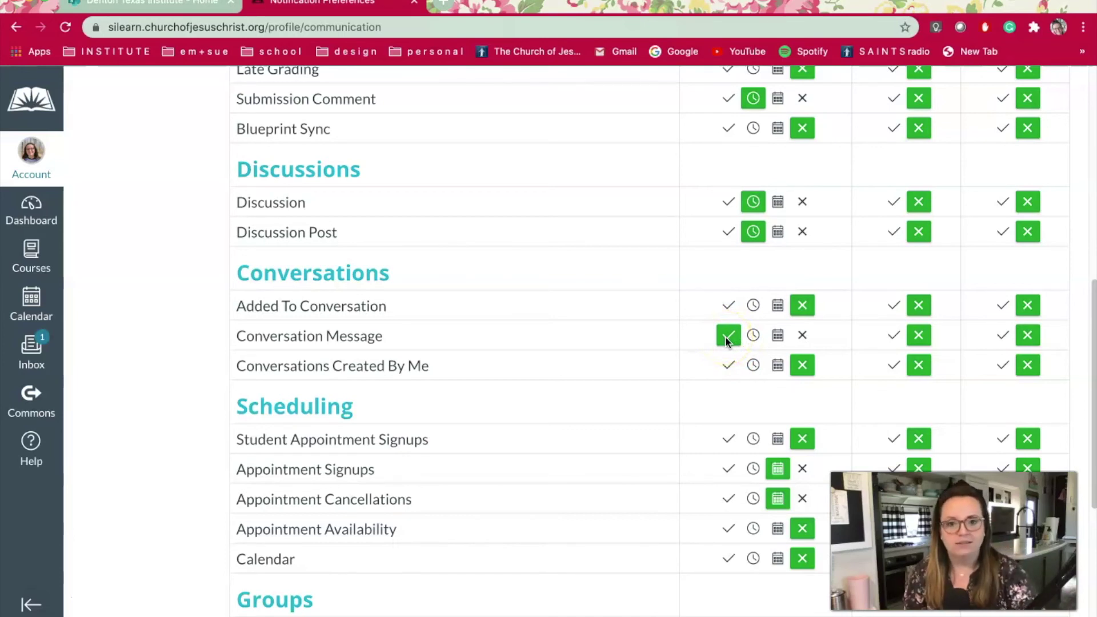
{"action": "scroll", "coordinate": [731, 348], "scroll_direction": "down", "scroll_amount": 2}
{"action": "scroll", "coordinate": [734, 356], "scroll_direction": "down", "scroll_amount": 2}
{"action": "scroll", "coordinate": [734, 355], "scroll_direction": "down", "scroll_amount": 2}
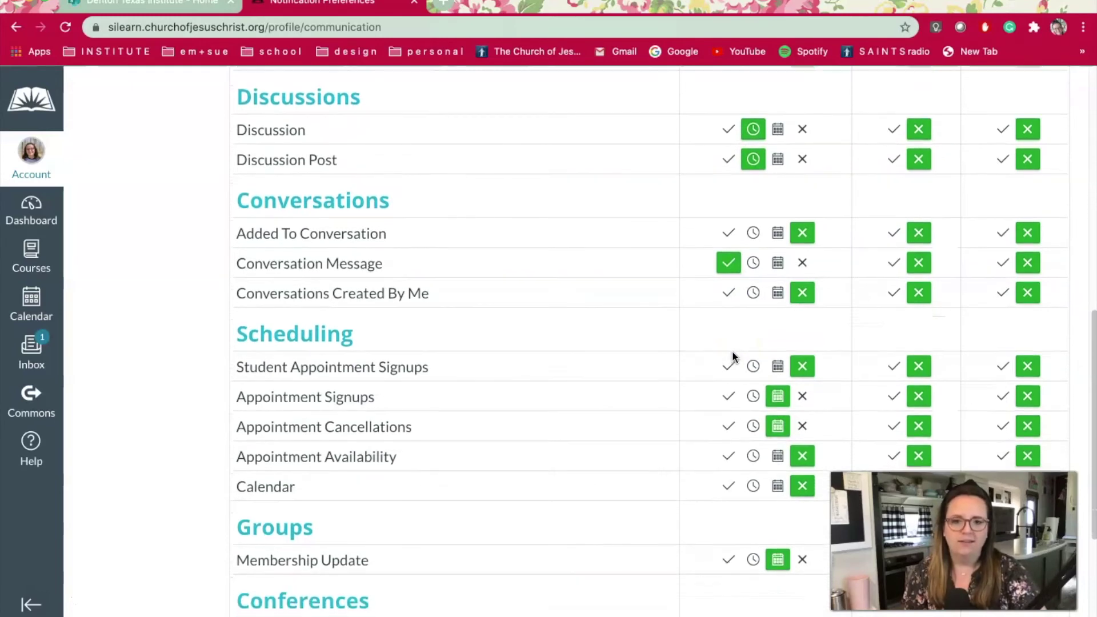
{"action": "scroll", "coordinate": [734, 354], "scroll_direction": "down", "scroll_amount": 2}
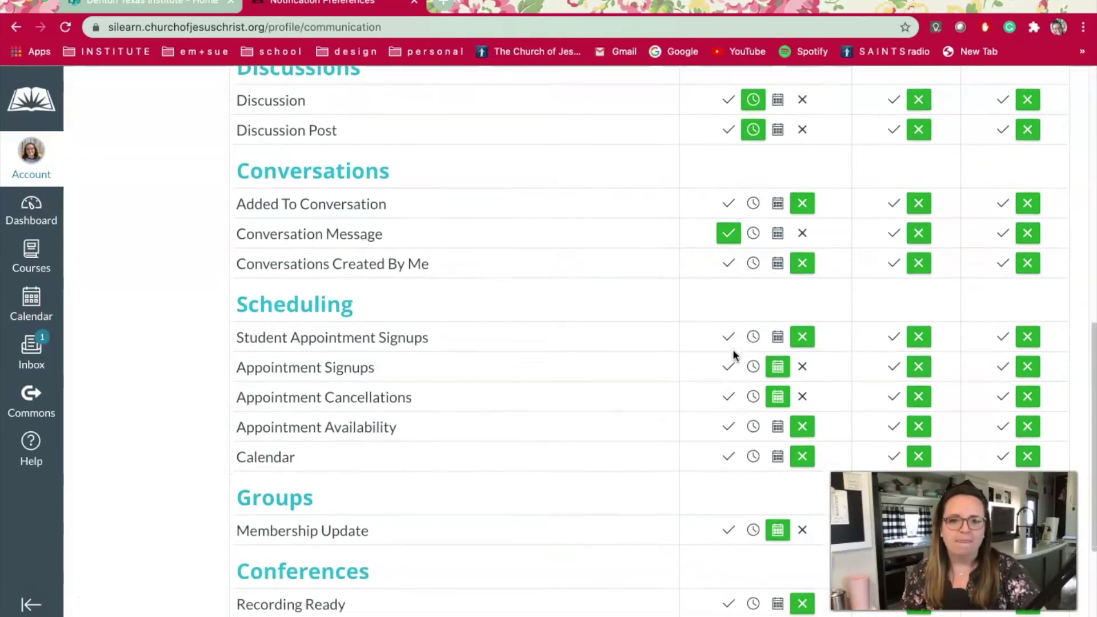
{"action": "scroll", "coordinate": [737, 365], "scroll_direction": "down", "scroll_amount": 5}
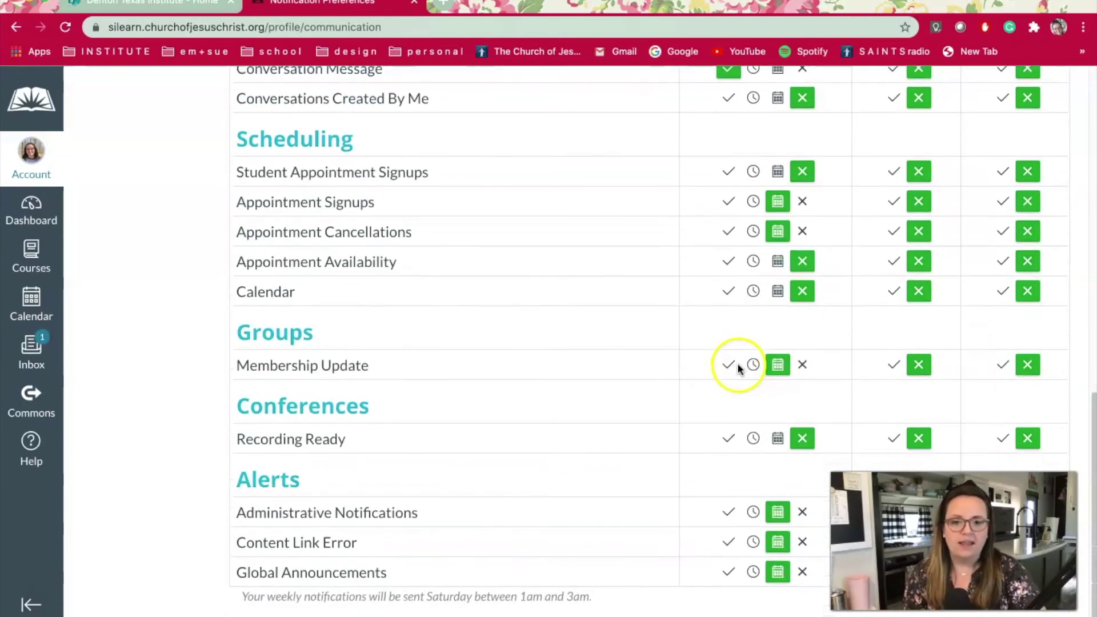
{"action": "scroll", "coordinate": [737, 361], "scroll_direction": "up", "scroll_amount": 1}
{"action": "scroll", "coordinate": [737, 360], "scroll_direction": "up", "scroll_amount": 15}
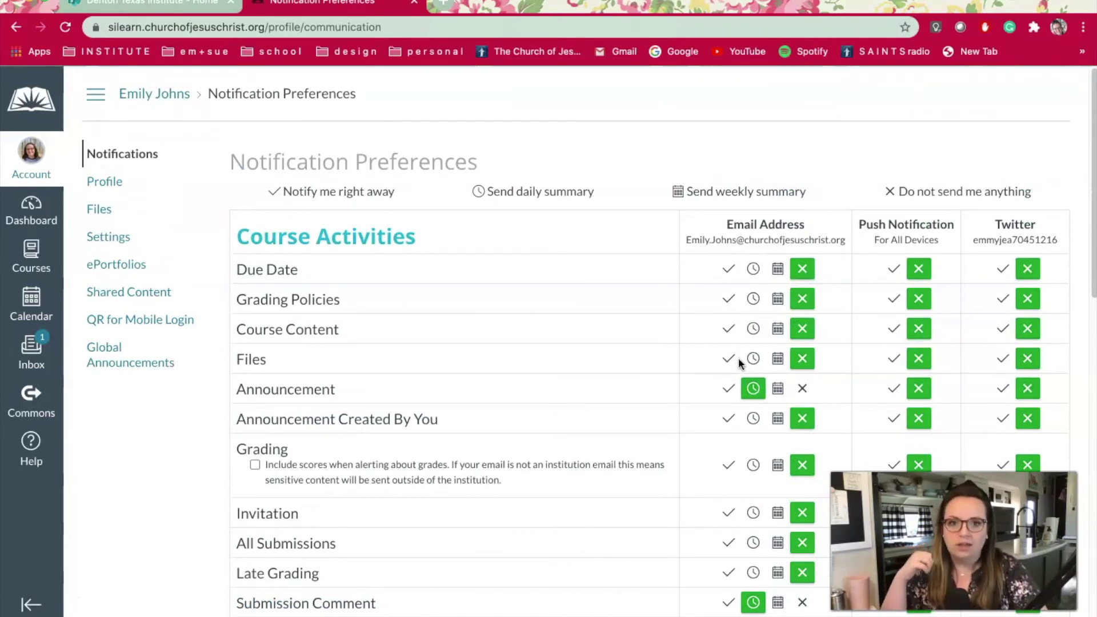
Review the whole notification list again, comparing which items are sent immediately, daily, weekly or not at all
{"action": "left_click", "coordinate": [802, 271]}
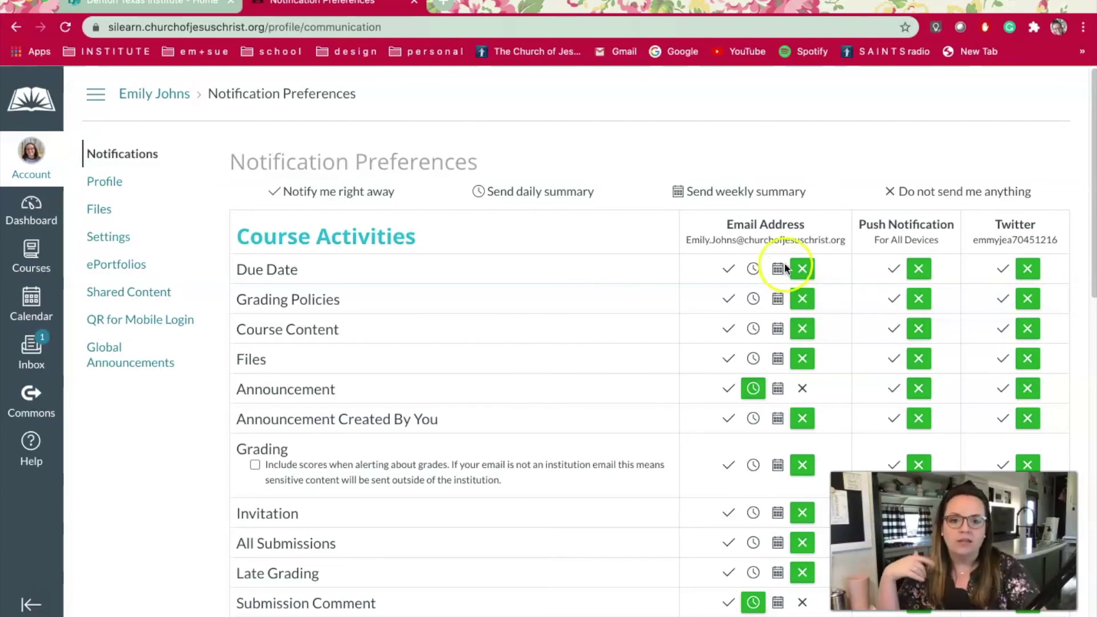
{"action": "scroll", "coordinate": [757, 307], "scroll_direction": "down", "scroll_amount": 3}
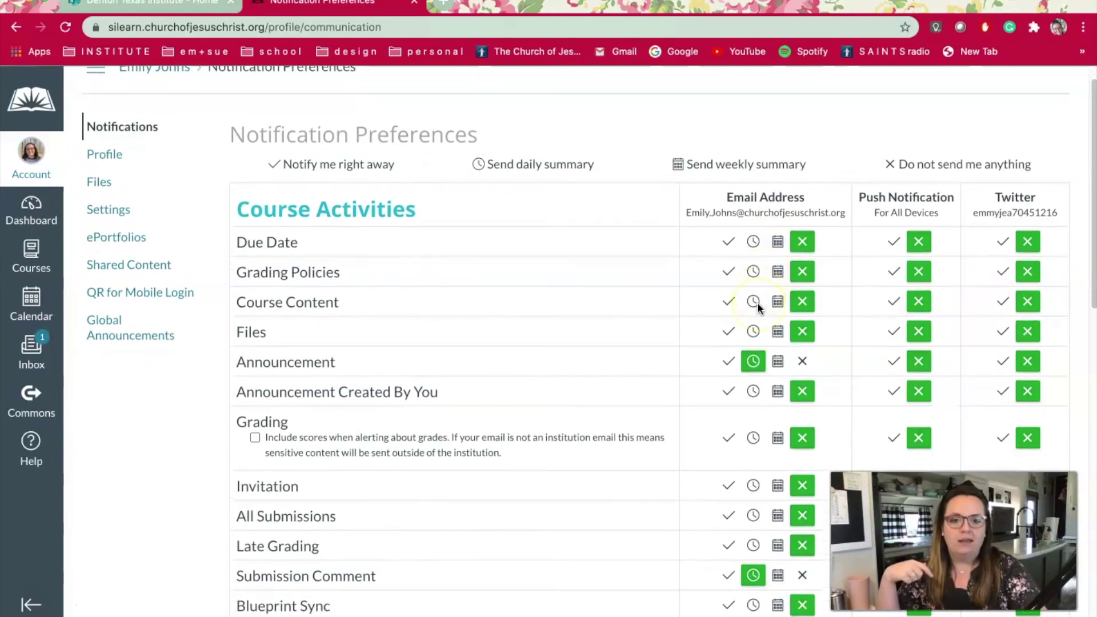
{"action": "scroll", "coordinate": [757, 301], "scroll_direction": "down", "scroll_amount": 2}
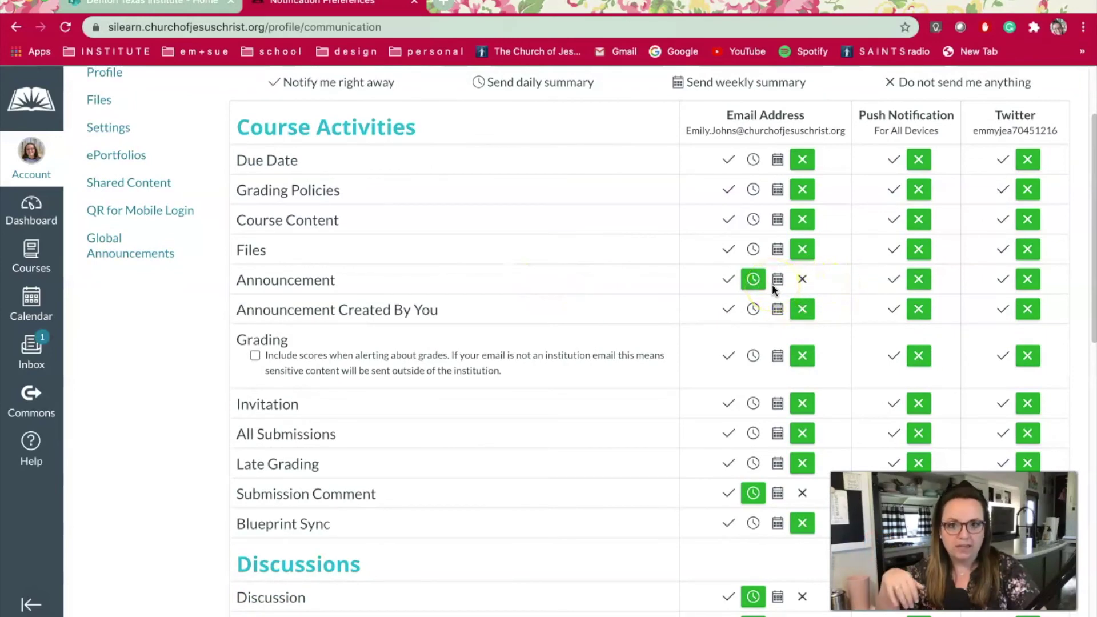
{"action": "scroll", "coordinate": [770, 316], "scroll_direction": "down", "scroll_amount": 4}
{"action": "scroll", "coordinate": [770, 315], "scroll_direction": "down", "scroll_amount": 1}
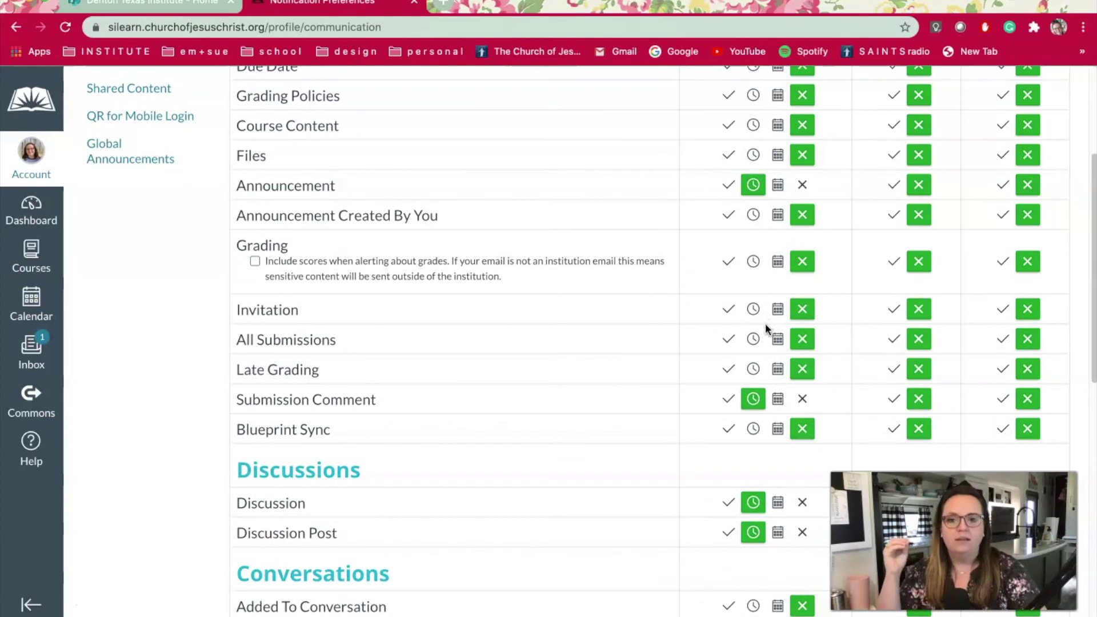
{"action": "scroll", "coordinate": [761, 331], "scroll_direction": "down", "scroll_amount": 3}
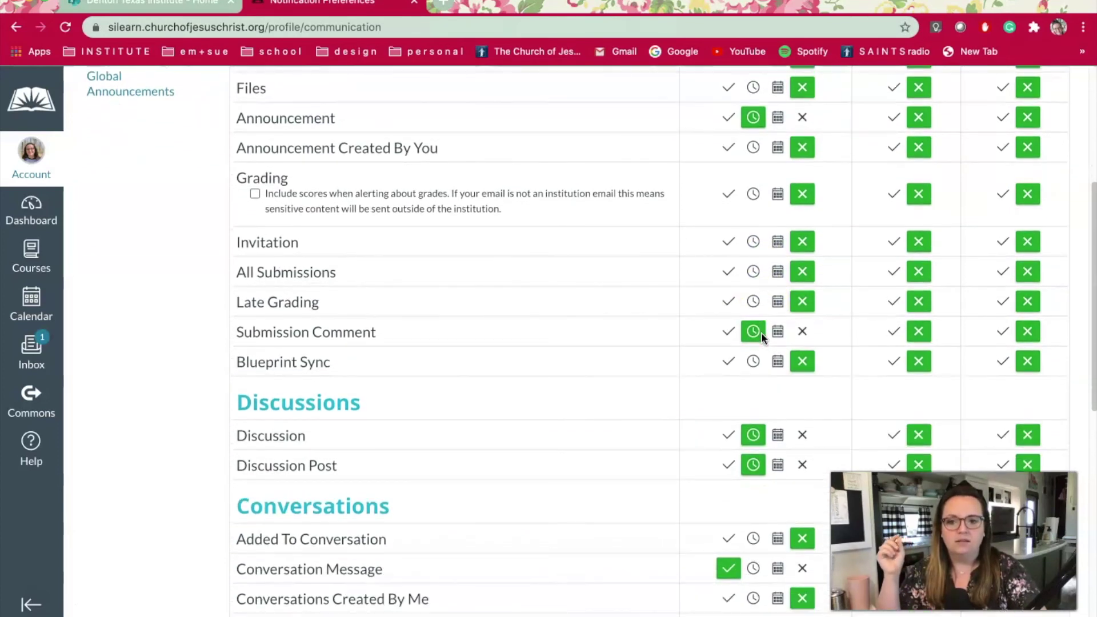
{"action": "scroll", "coordinate": [761, 331], "scroll_direction": "down", "scroll_amount": 3}
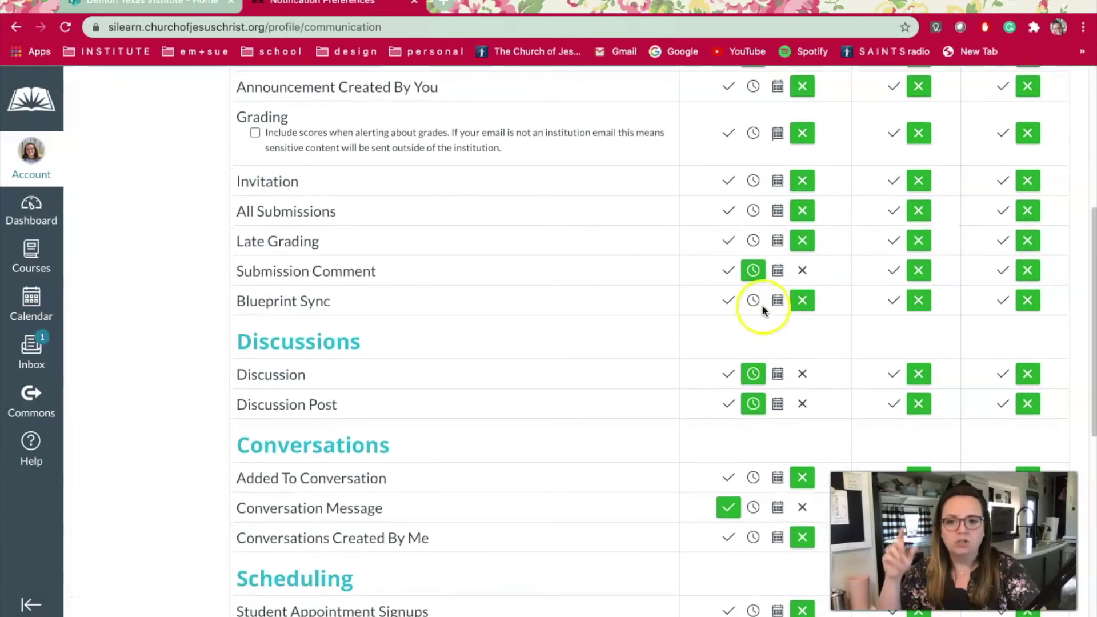
{"action": "scroll", "coordinate": [762, 311], "scroll_direction": "down", "scroll_amount": 3}
{"action": "scroll", "coordinate": [765, 342], "scroll_direction": "down", "scroll_amount": 14}
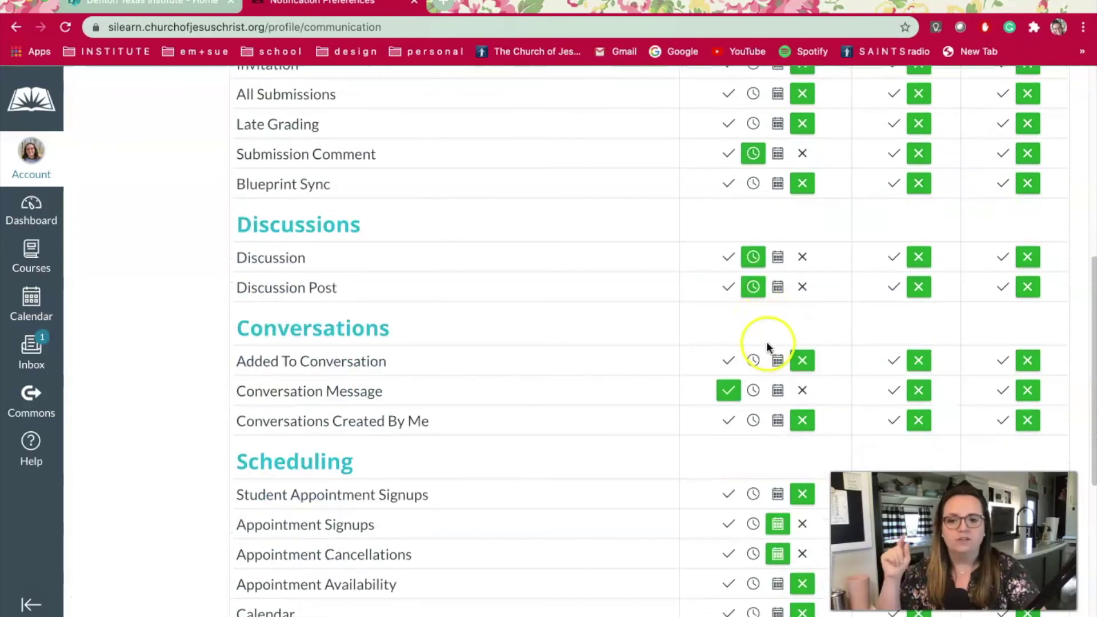
{"action": "scroll", "coordinate": [767, 349], "scroll_direction": "up", "scroll_amount": 20}
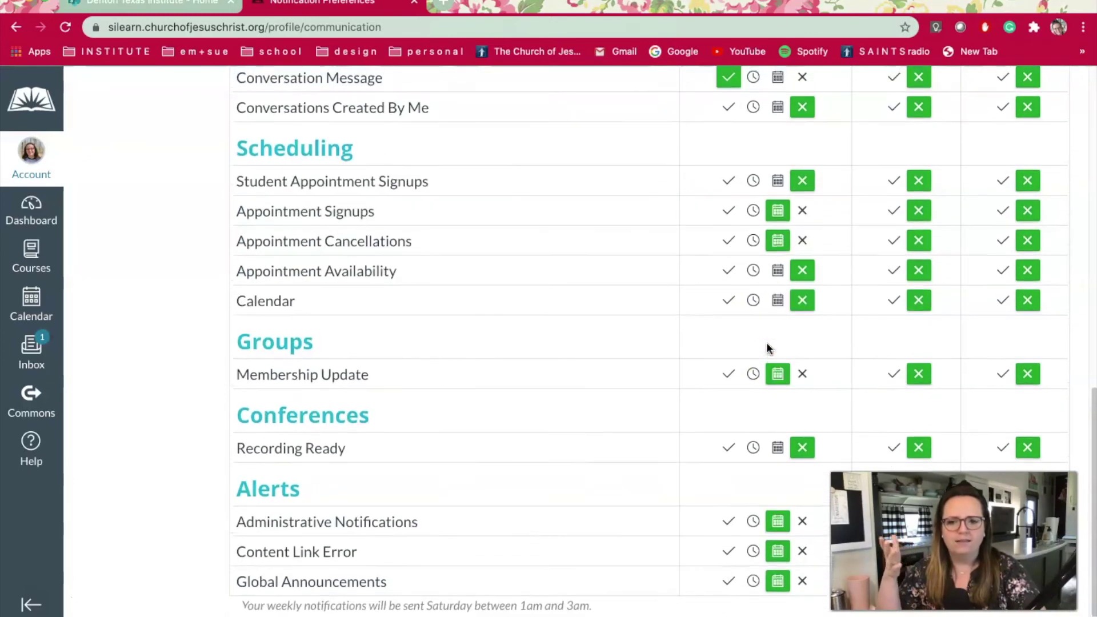
{"action": "scroll", "coordinate": [767, 341], "scroll_direction": "up", "scroll_amount": 2}
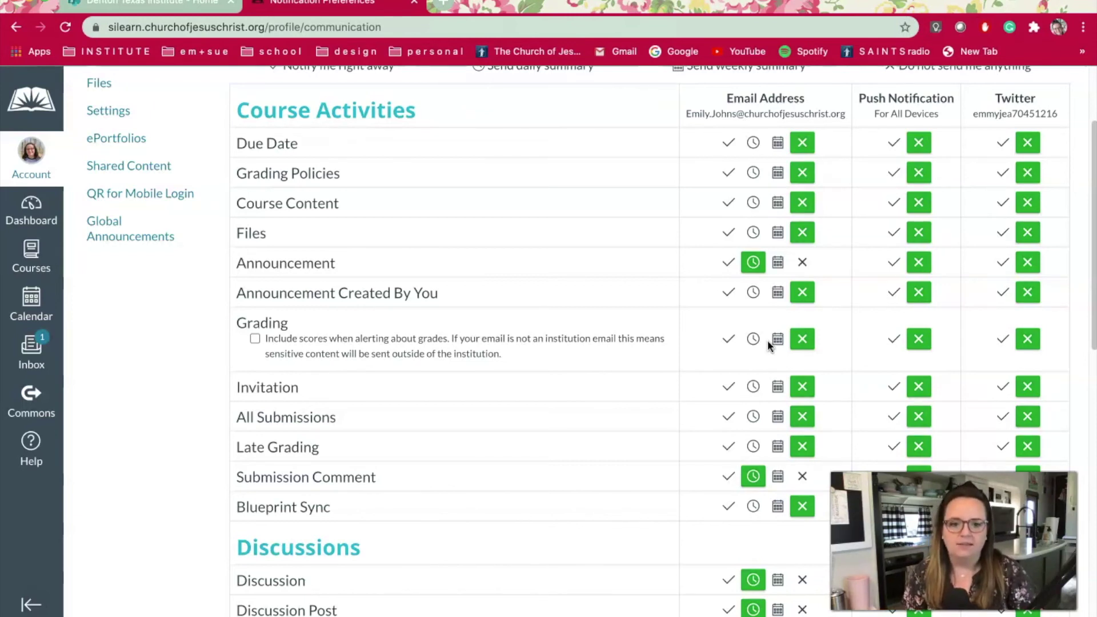
{"action": "left_click", "coordinate": [773, 326]}
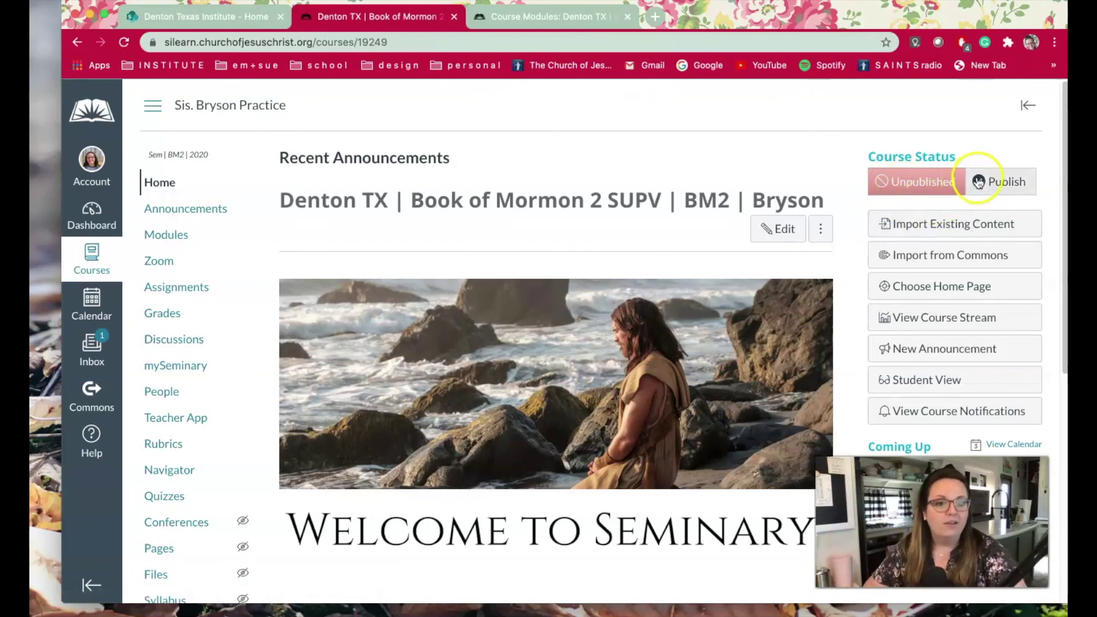
Publish the course from its home page and unpublish it again
{"action": "left_click", "coordinate": [984, 184]}
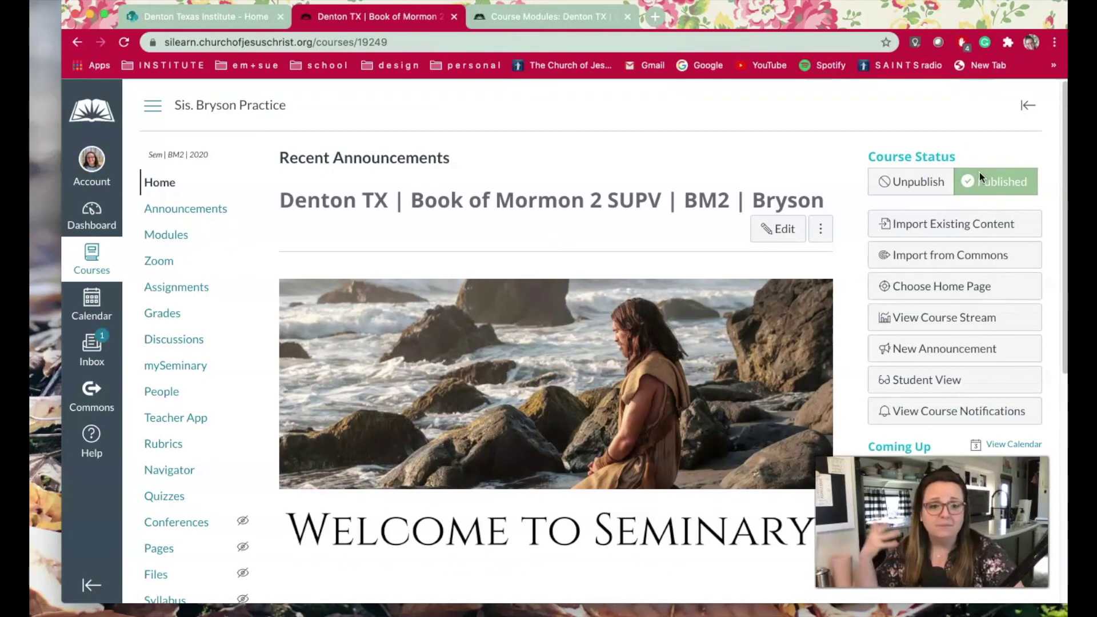
{"action": "left_click", "coordinate": [910, 185]}
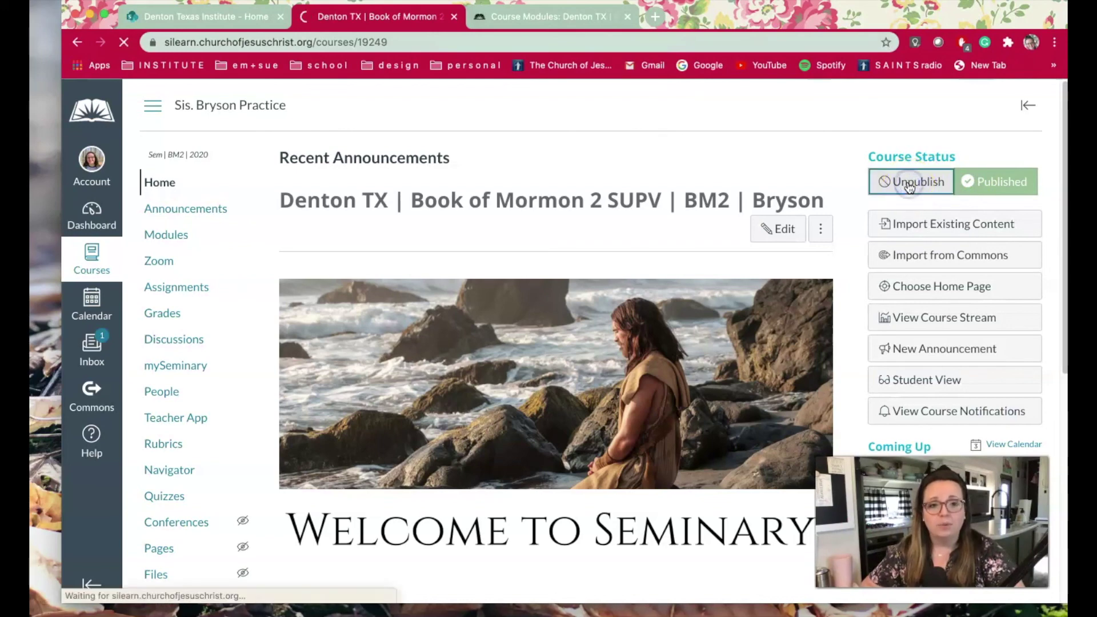